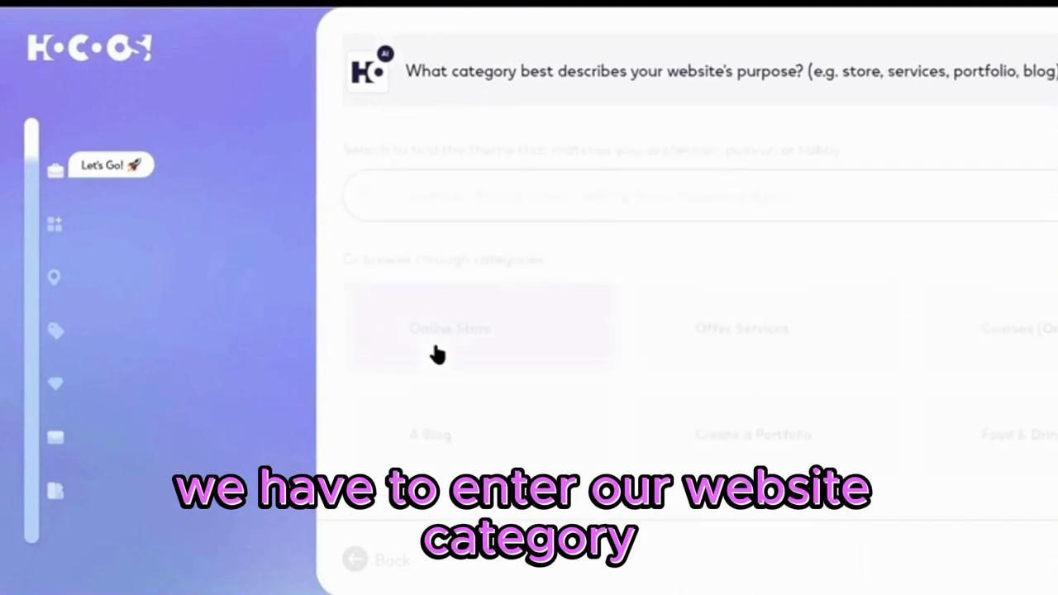
# Step: Set the business type to clothing store under Online Store
pyautogui.click(486, 331)
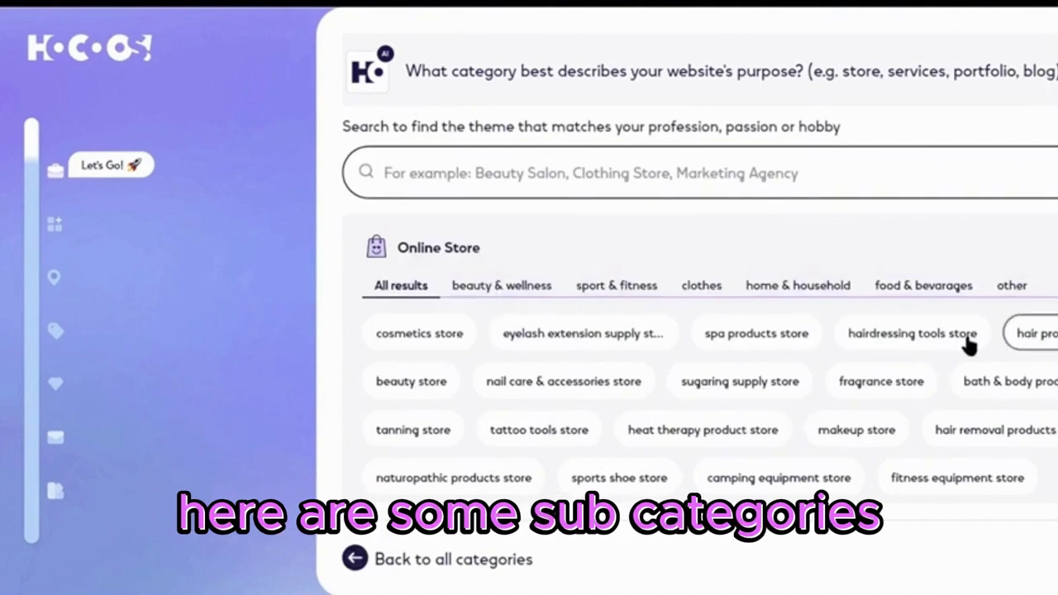
pyautogui.click(700, 287)
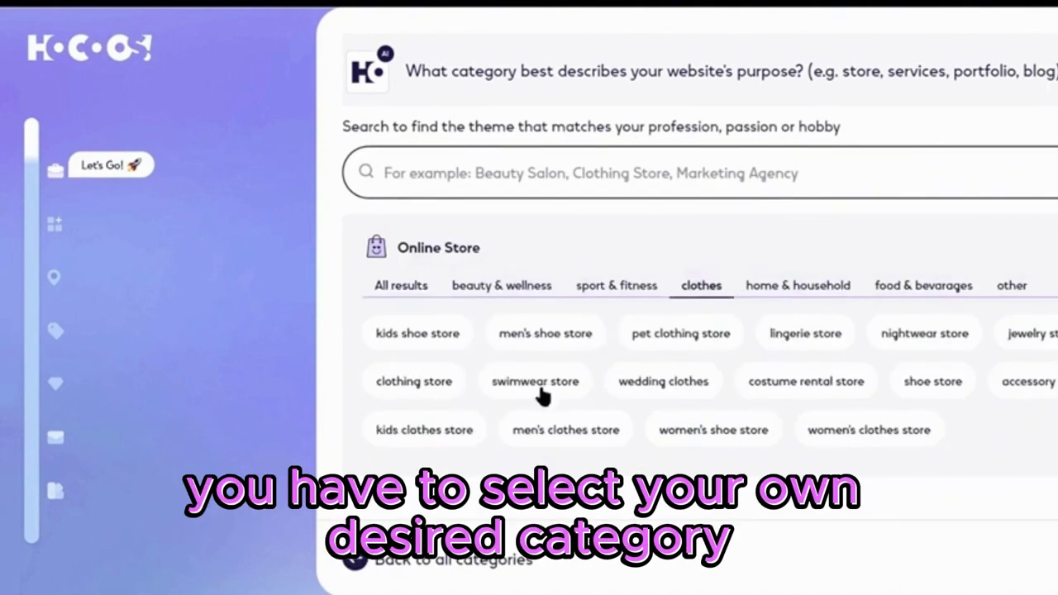
pyautogui.click(418, 382)
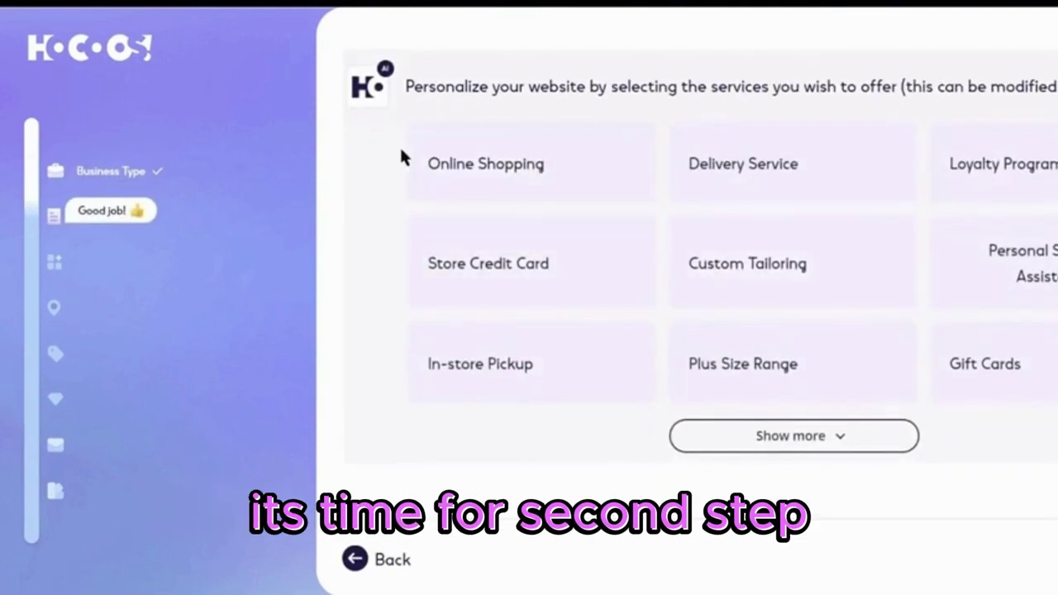
# Step: Choose Online Shopping, Store Credit Card and Delivery Service as offered services
pyautogui.click(553, 182)
pyautogui.click(587, 236)
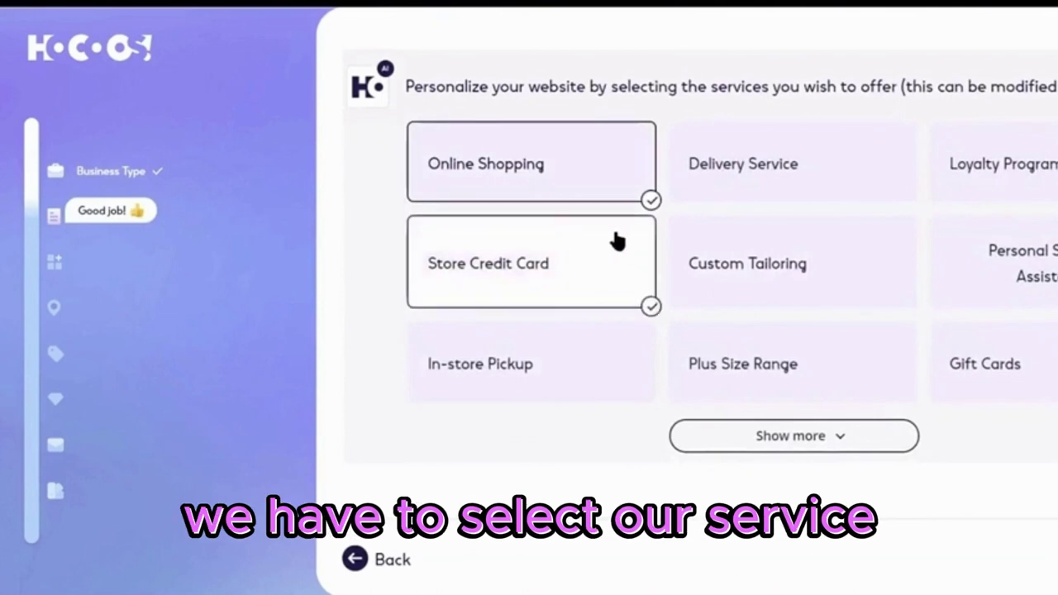
pyautogui.click(848, 194)
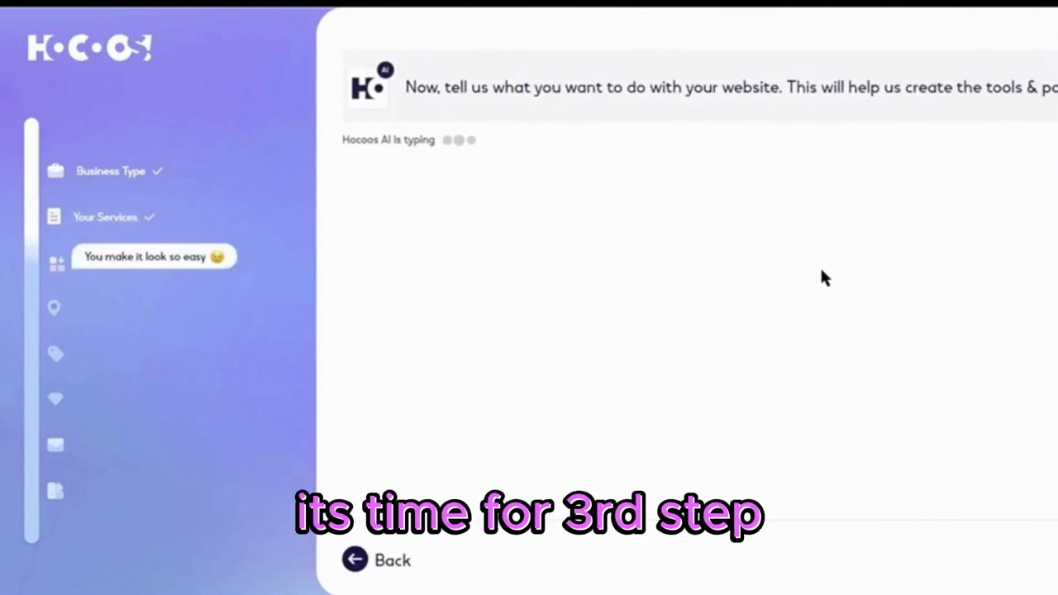
# Step: Pick Sell products as a feature and a service area, online business as the location
pyautogui.click(613, 198)
pyautogui.click(598, 182)
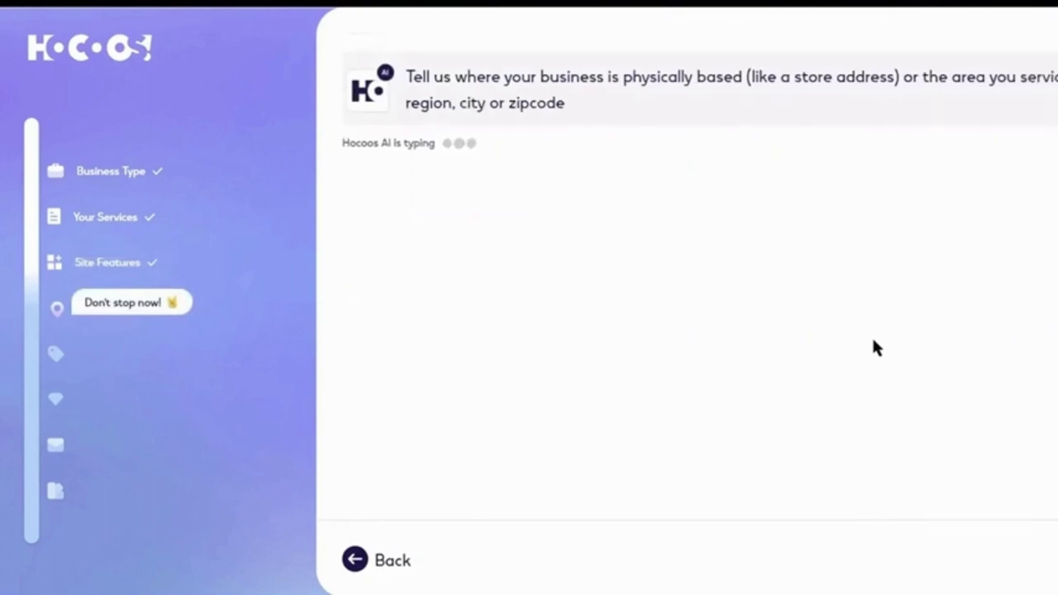
pyautogui.click(684, 216)
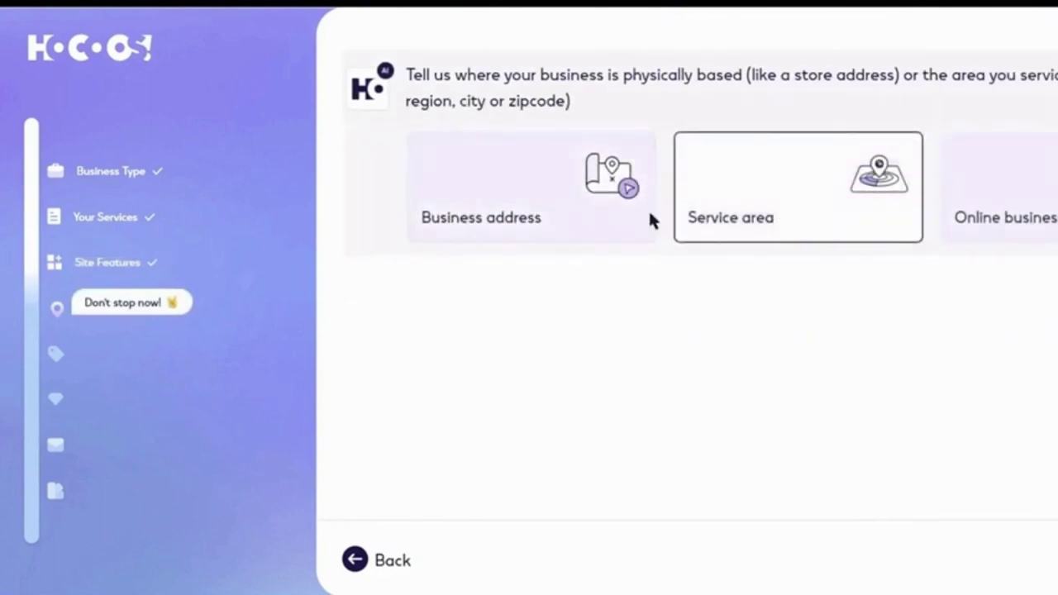
pyautogui.click(1034, 220)
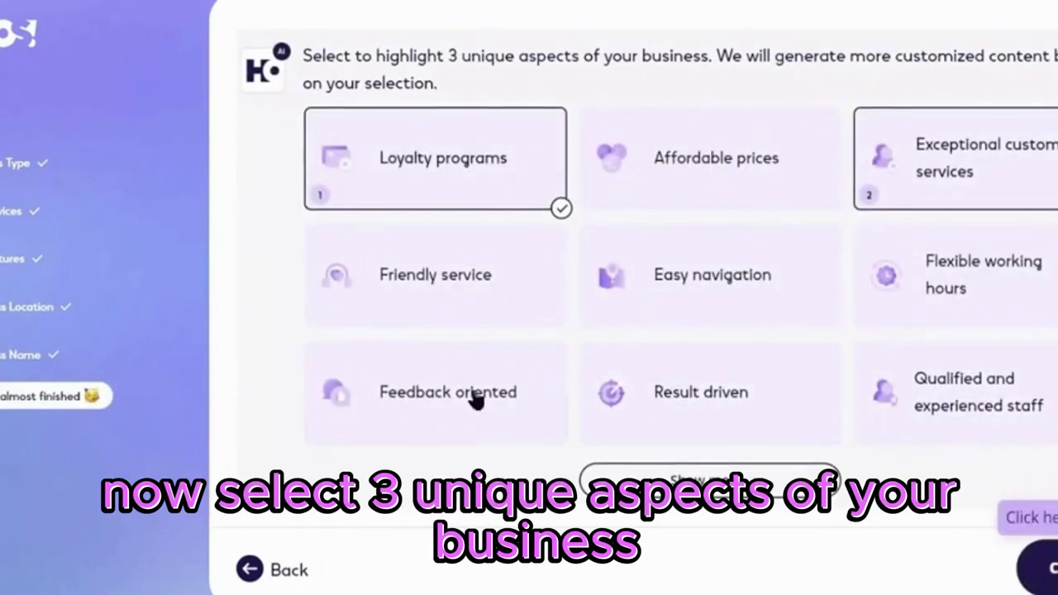
# Step: Add Easy navigation as the third highlight and choose the website contact form
pyautogui.click(747, 281)
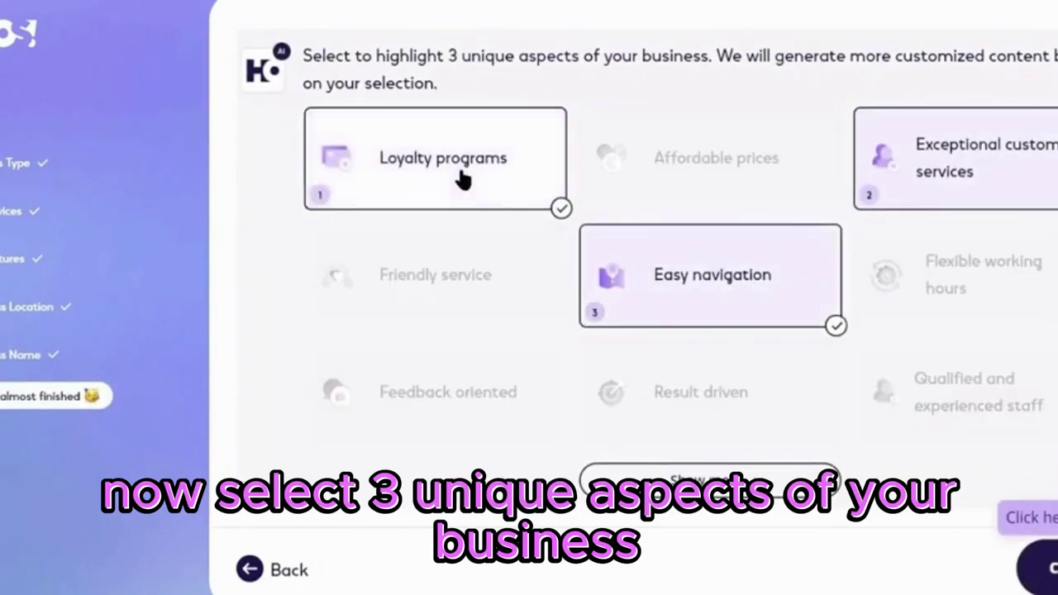
pyautogui.click(1043, 569)
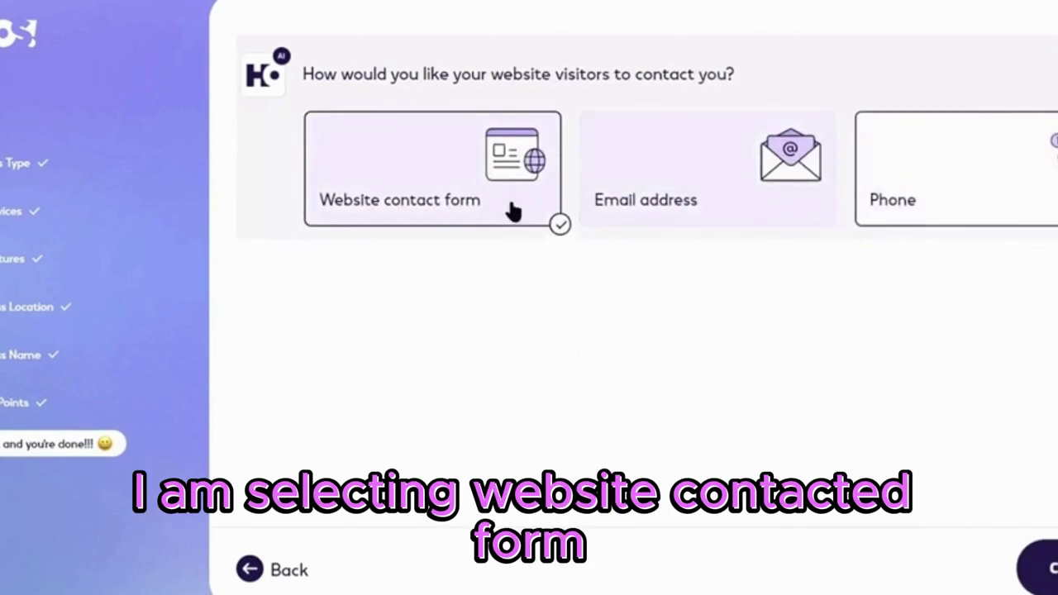
pyautogui.click(1043, 569)
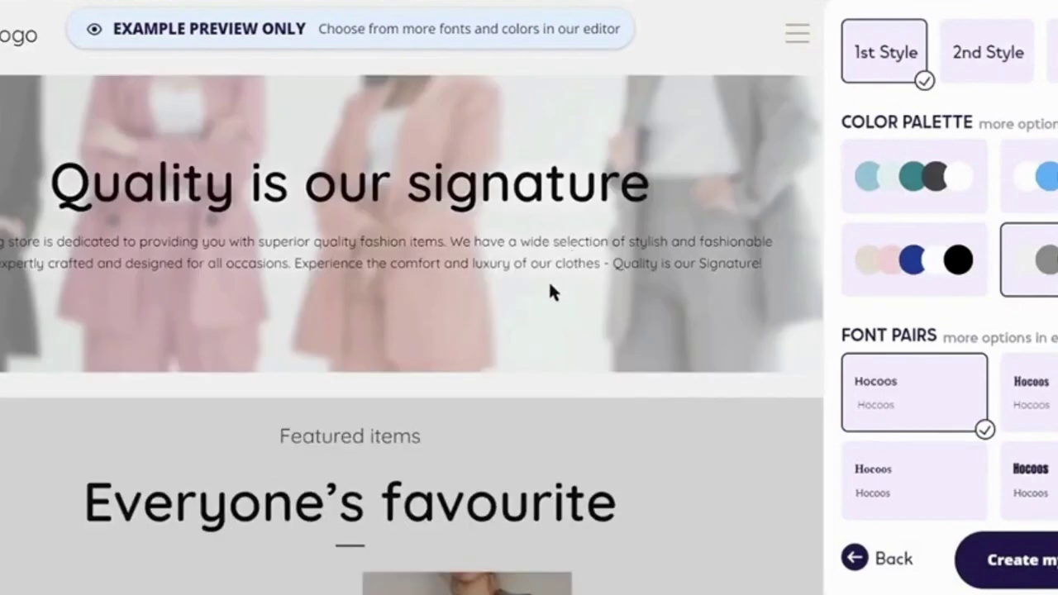
# Step: Scroll through the site preview to compare the layout styles
pyautogui.scroll(-3, 456, 183)
pyautogui.scroll(-5, 457, 189)
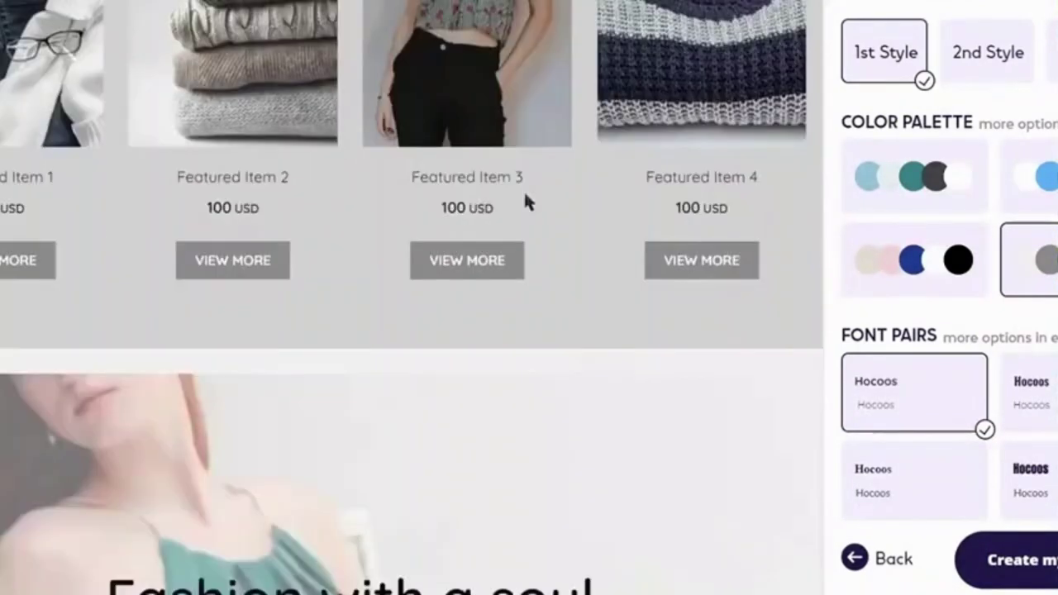
pyautogui.scroll(-5, 388, 286)
pyautogui.scroll(-7, 389, 288)
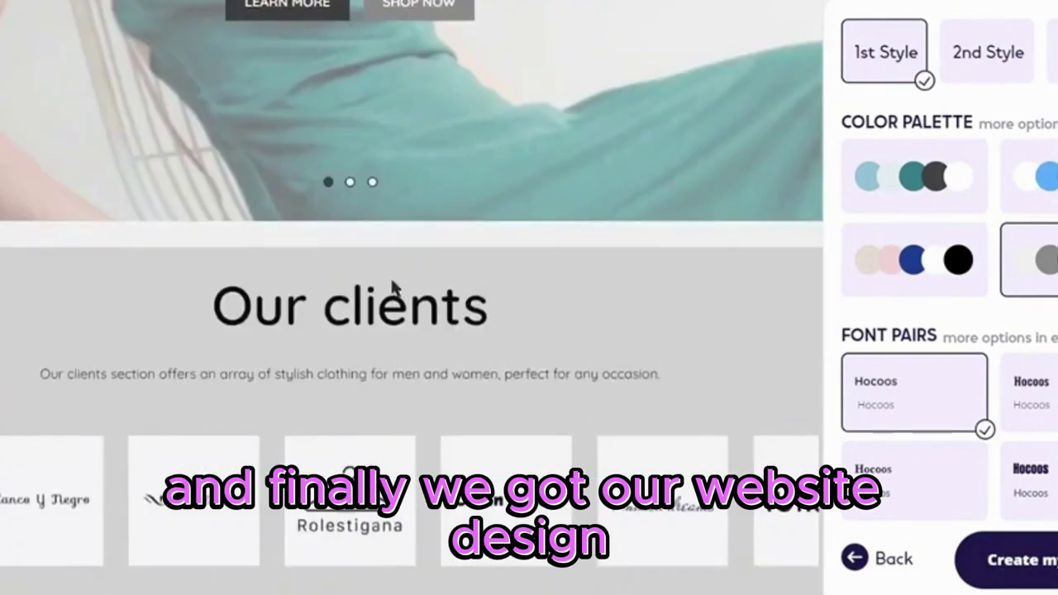
pyautogui.scroll(20, 672, 309)
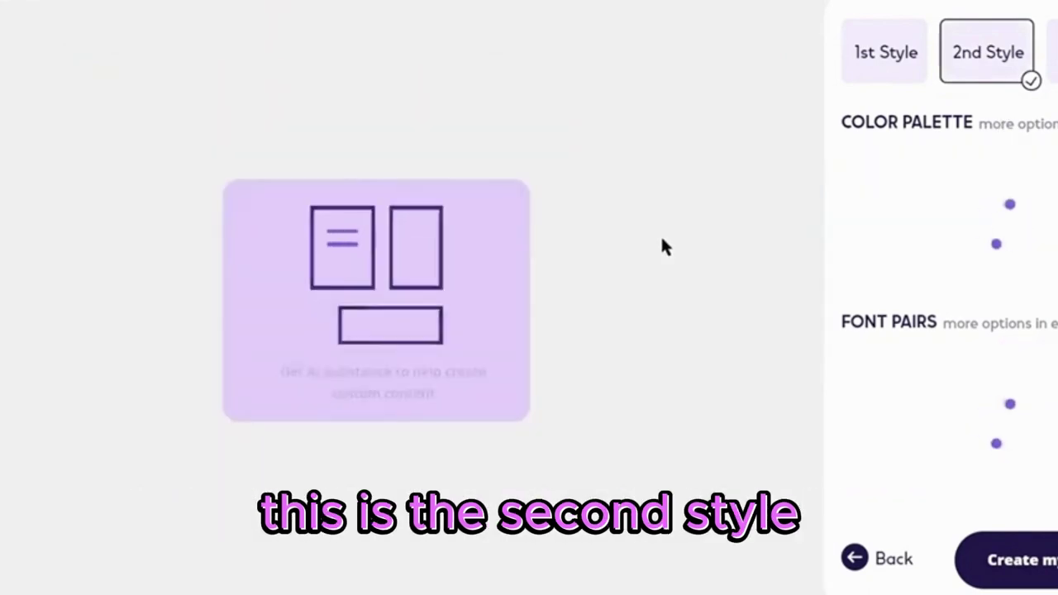
pyautogui.scroll(-10, 587, 268)
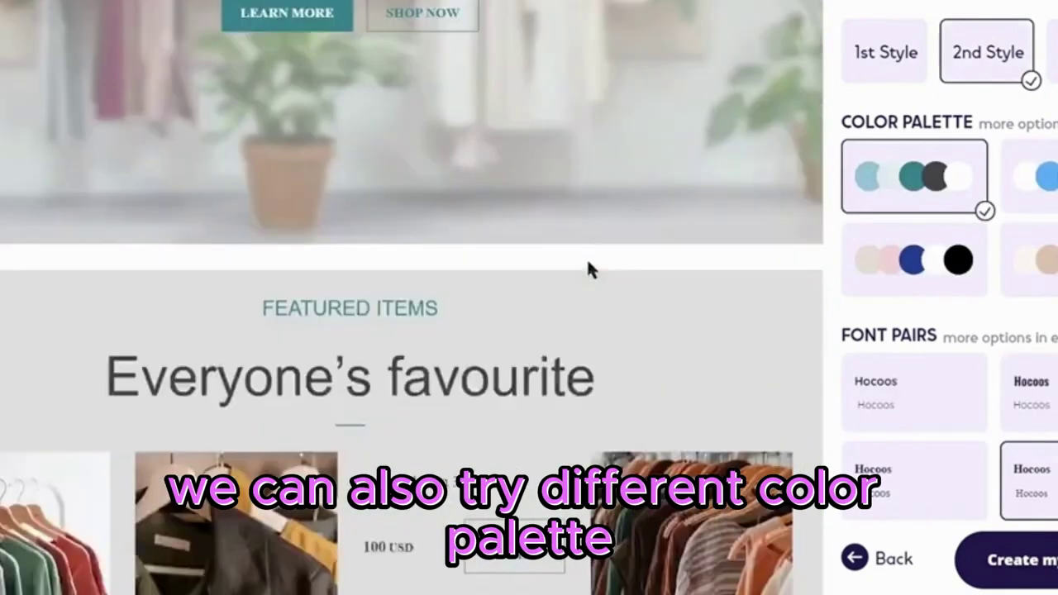
pyautogui.scroll(-8, 597, 266)
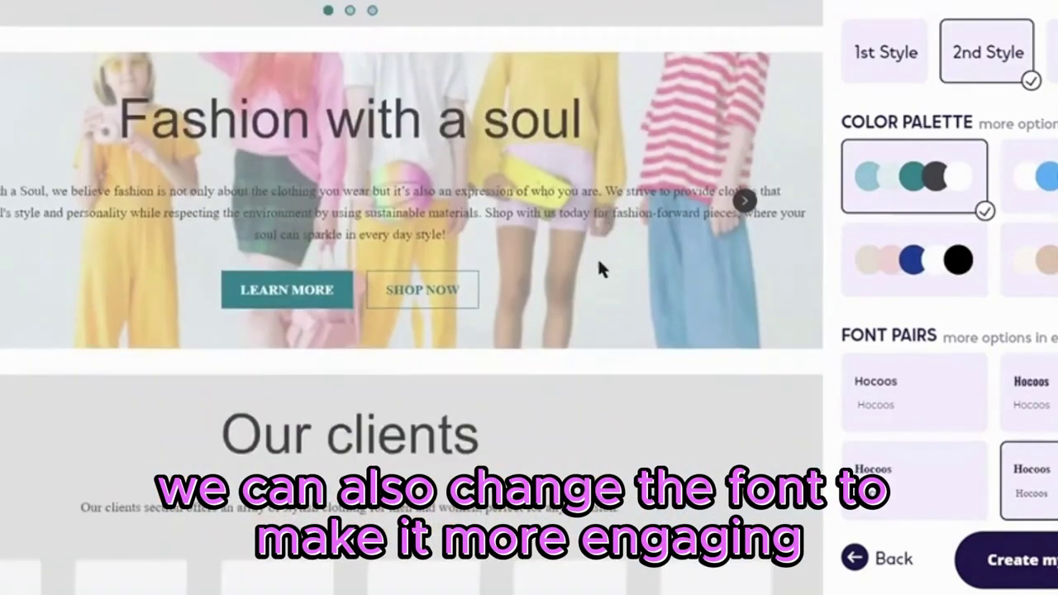
pyautogui.scroll(15, 629, 267)
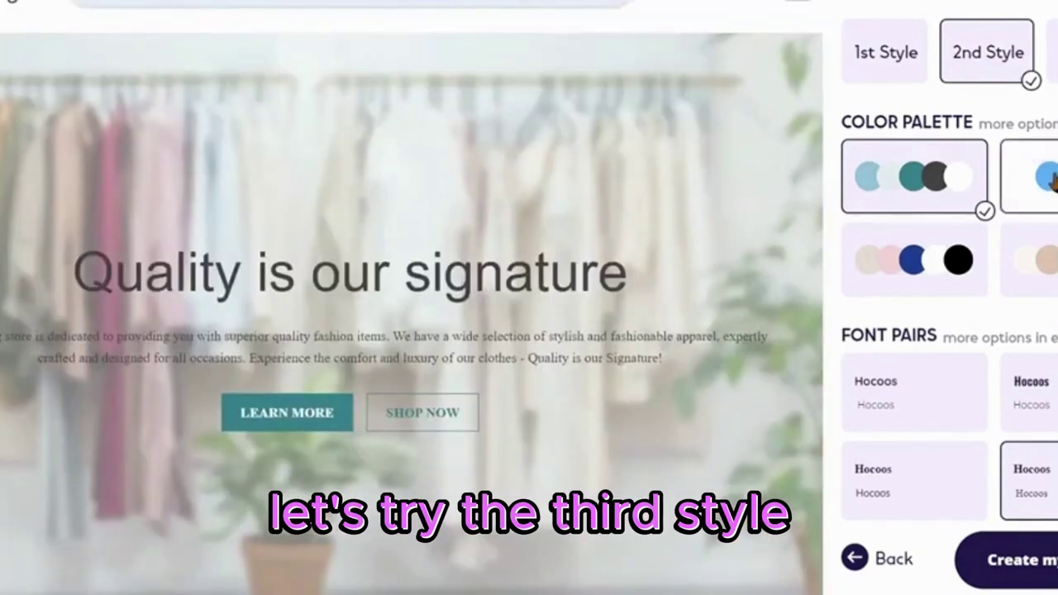
# Step: Apply the blue and white colour palette and the first font pair
pyautogui.click(1052, 186)
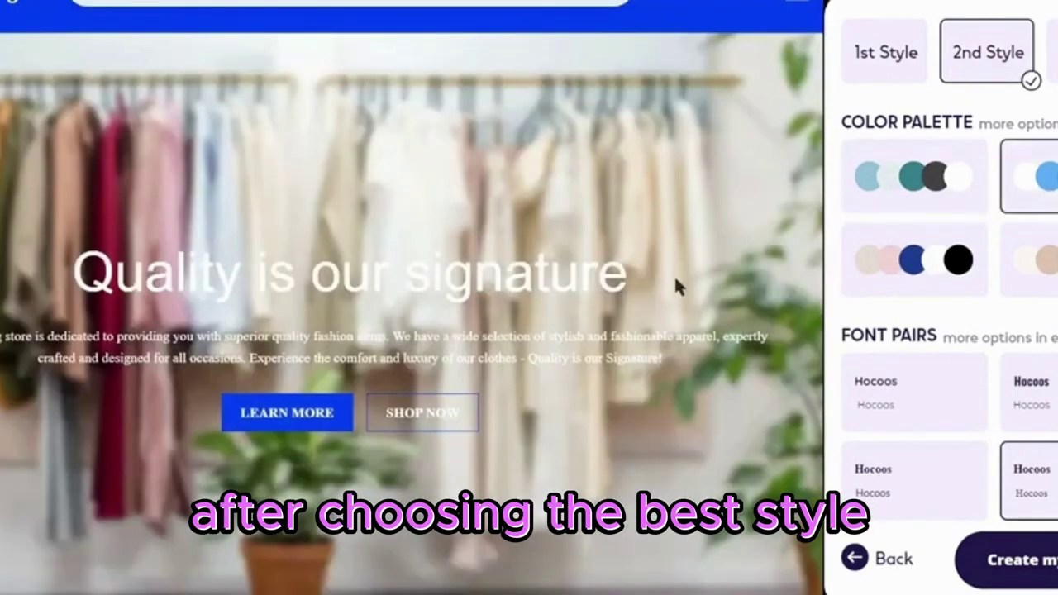
pyautogui.scroll(1, 675, 284)
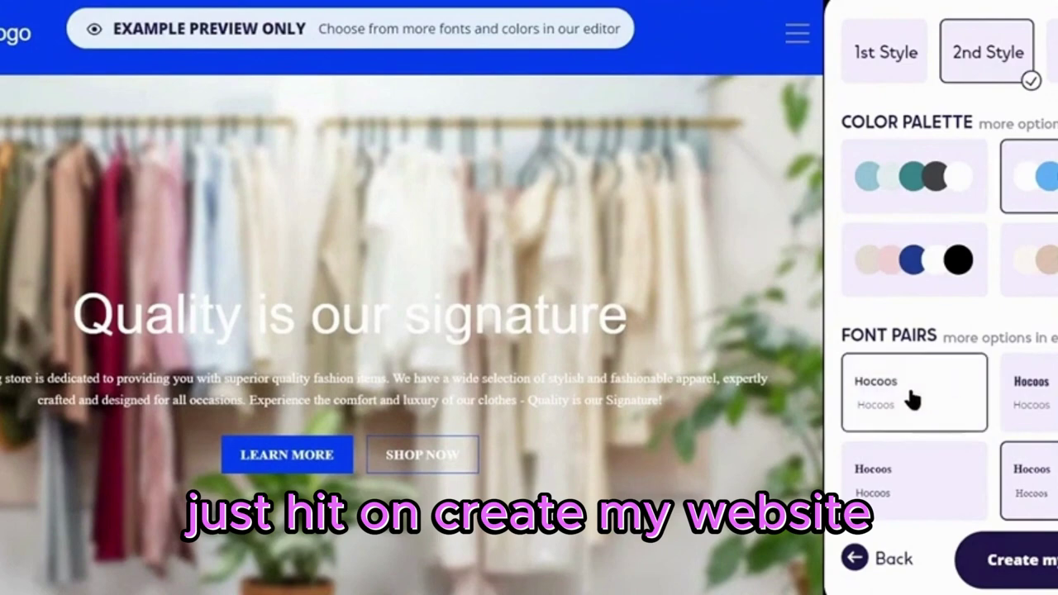
pyautogui.click(890, 411)
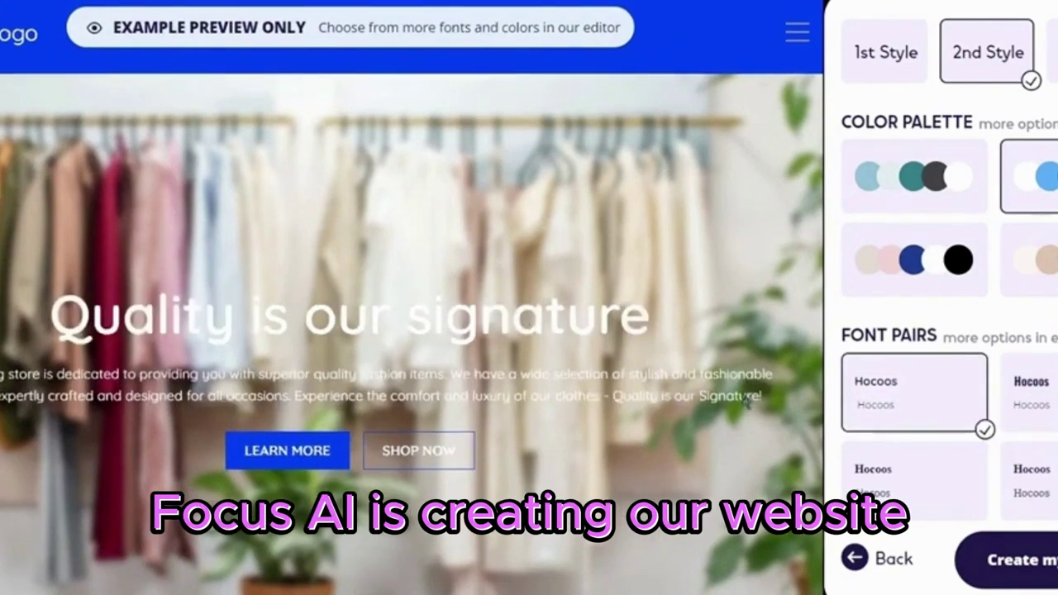
# Step: Create the store website from the chosen style
pyautogui.scroll(-5, 536, 347)
pyautogui.scroll(-3, 422, 318)
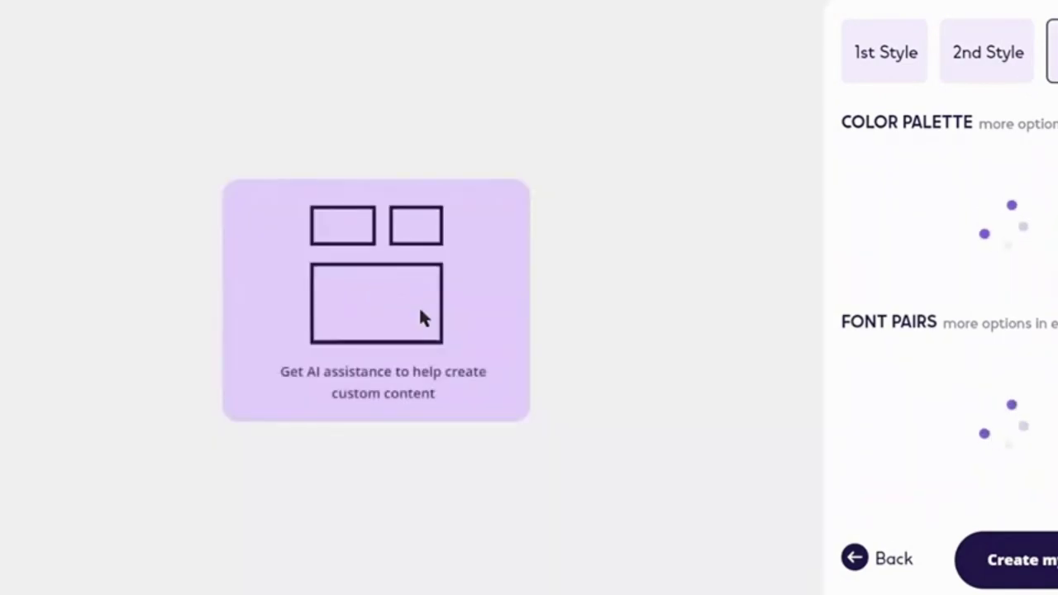
pyautogui.scroll(-10, 417, 285)
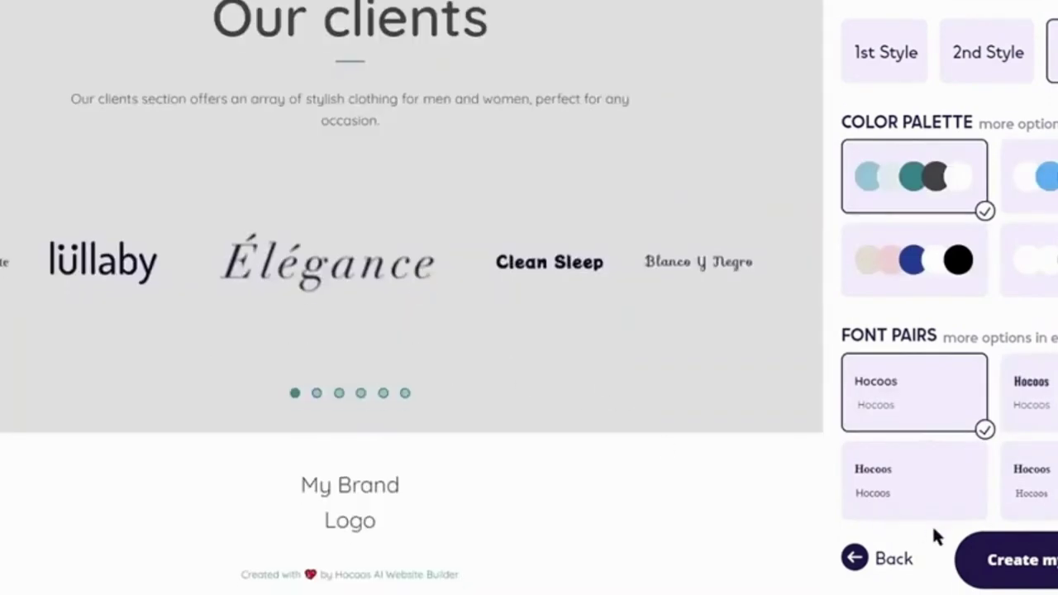
pyautogui.click(1025, 548)
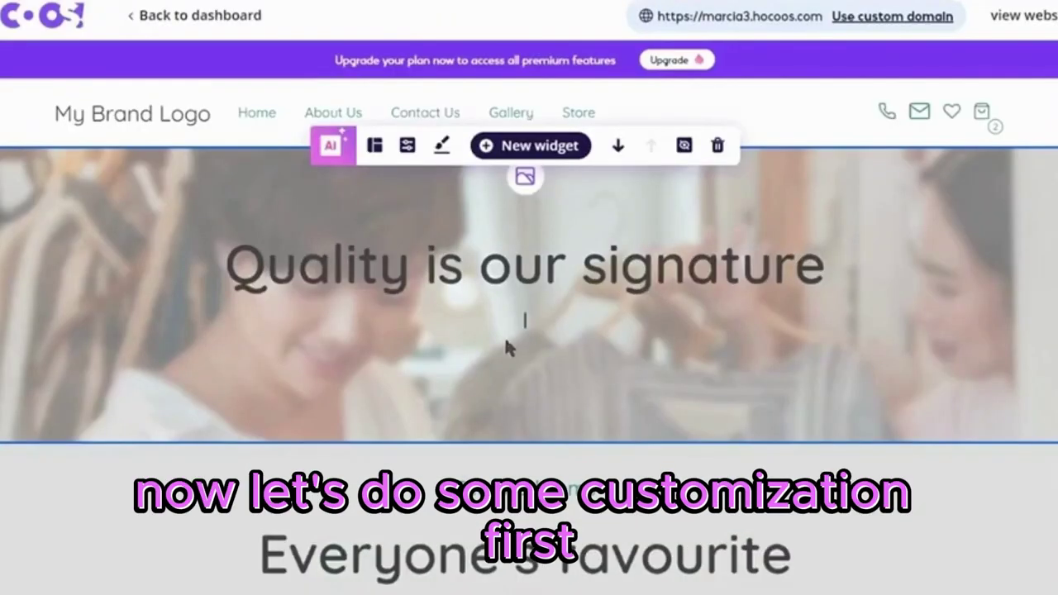
# Step: Review the generated homepage, close the store products list and select the site's URL
pyautogui.scroll(-3, 385, 316)
pyautogui.scroll(-3, 531, 366)
pyautogui.scroll(7, 250, 291)
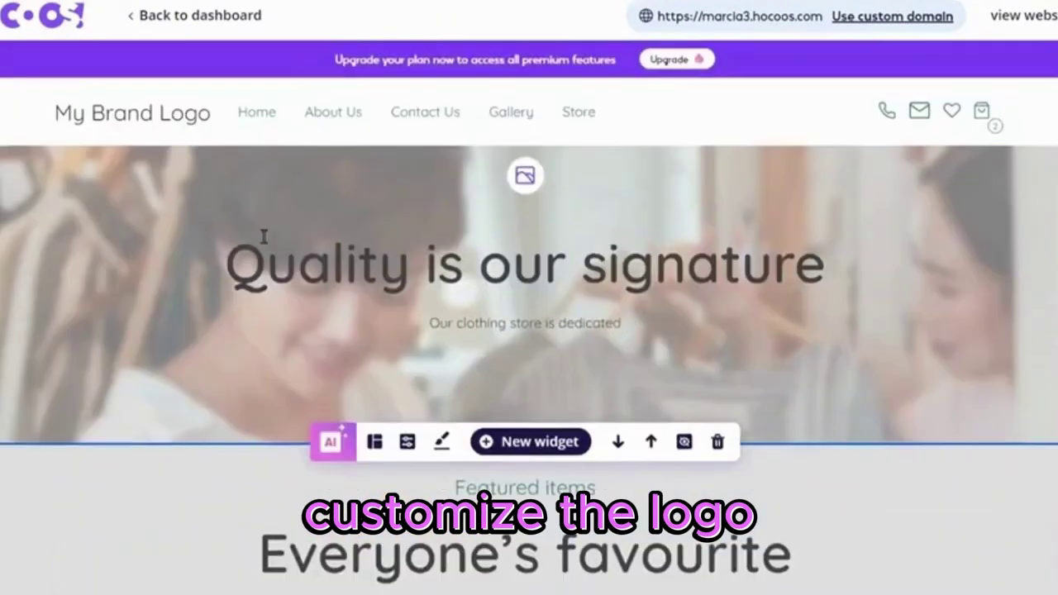
pyautogui.moveTo(141, 118)
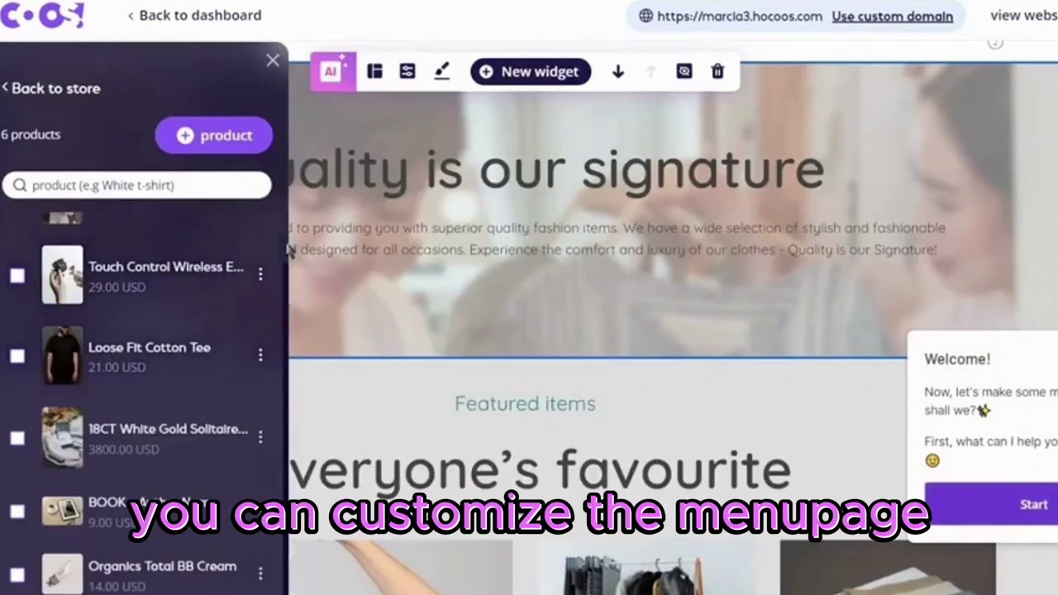
pyautogui.scroll(1, 289, 297)
pyautogui.scroll(-2, 294, 273)
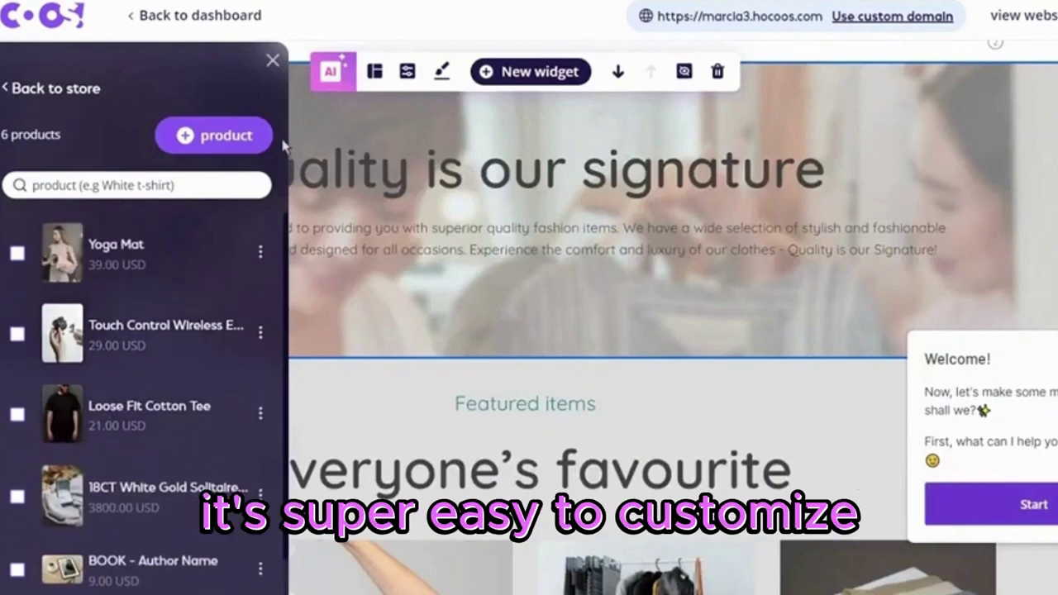
pyautogui.scroll(3, 293, 352)
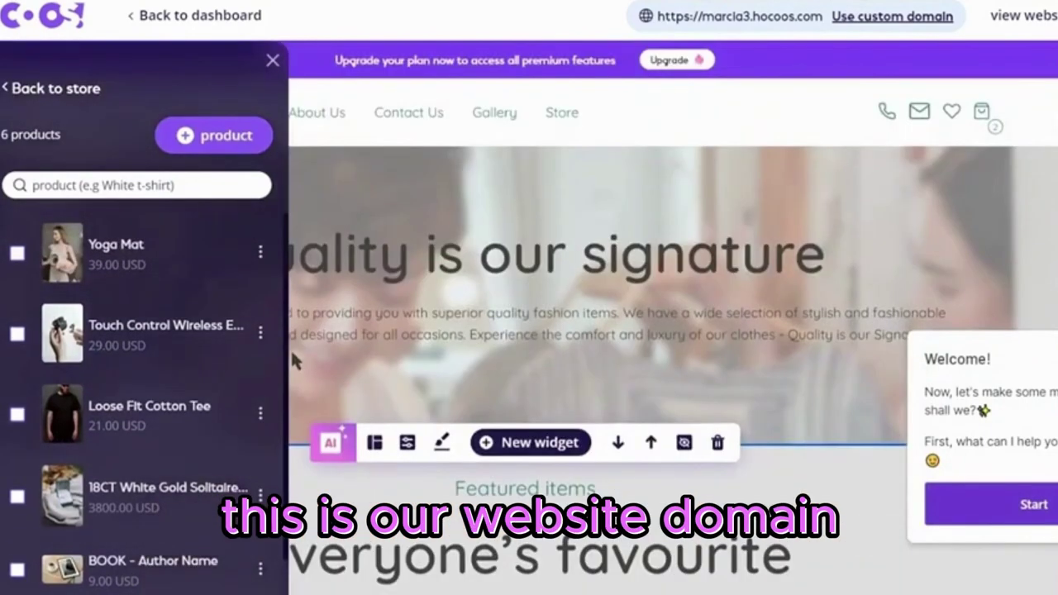
pyautogui.click(453, 39)
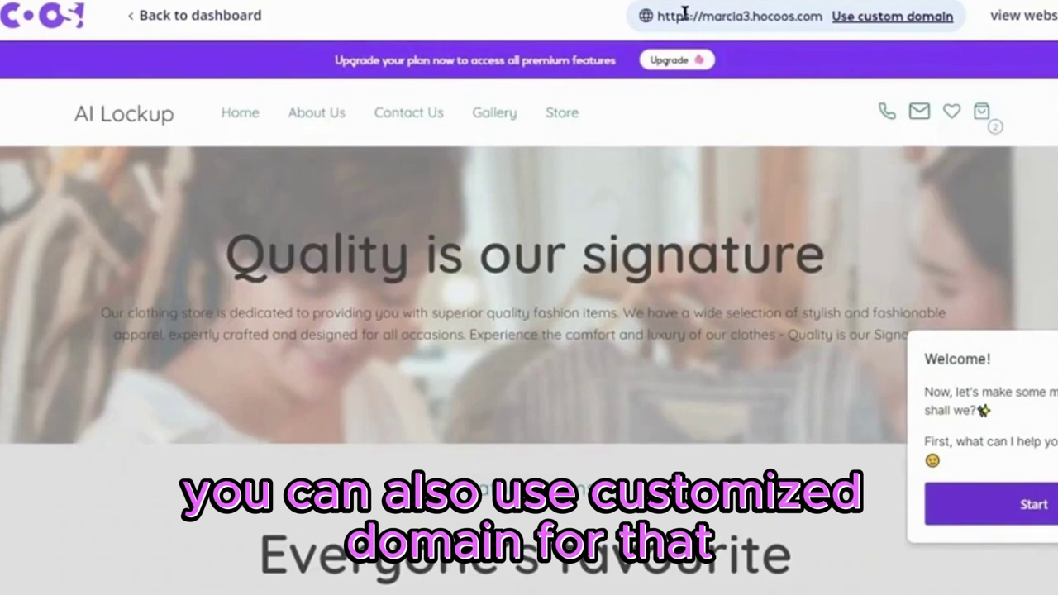
pyautogui.moveTo(803, 17); pyautogui.dragTo(822, 20)
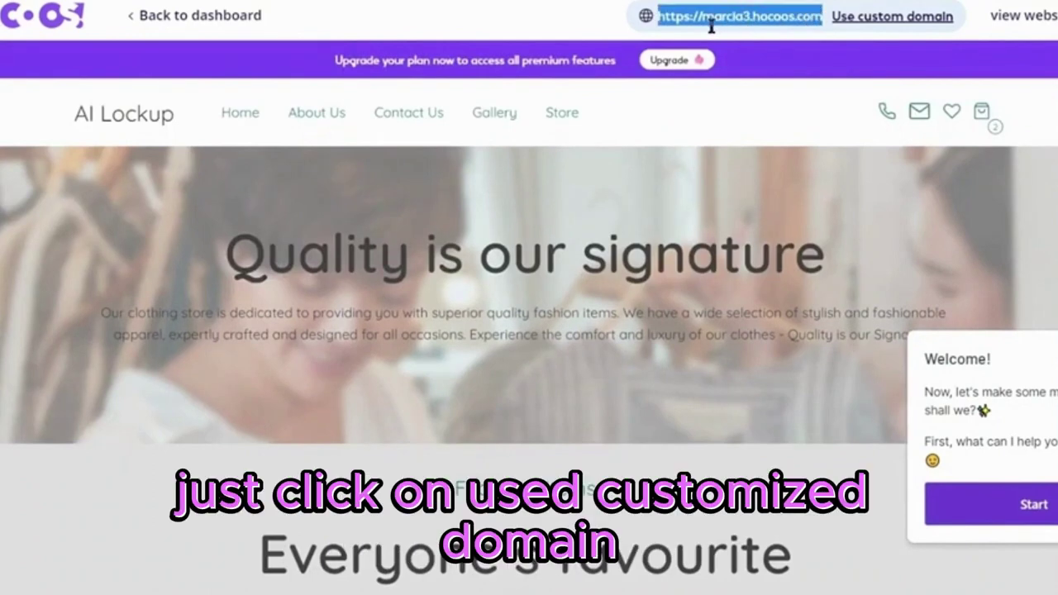
# Step: Choose Connect Existing Domain and view the $150/year and $15/month pro plans
pyautogui.click(885, 18)
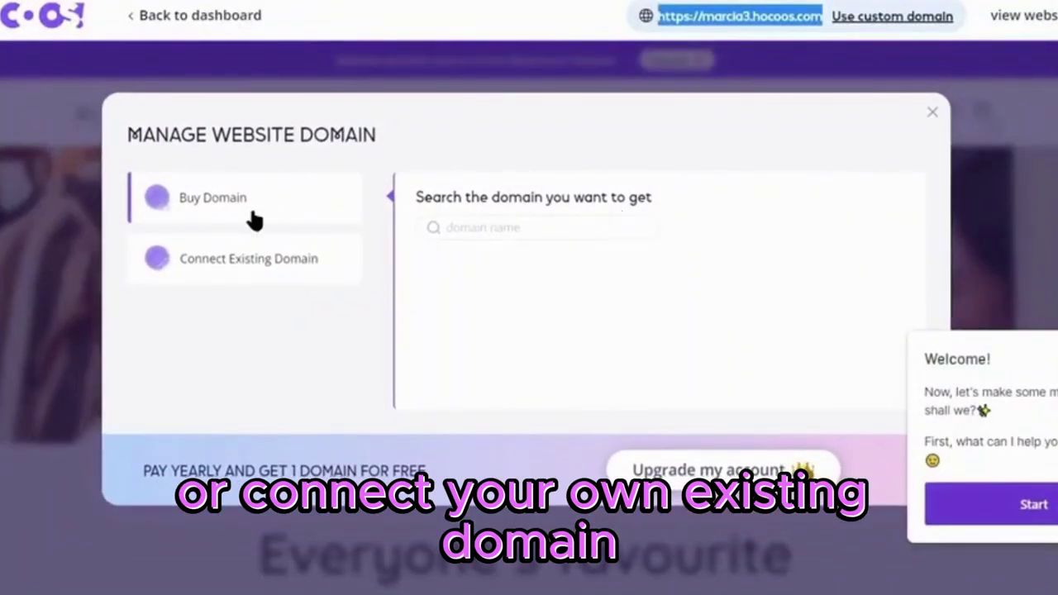
pyautogui.click(288, 277)
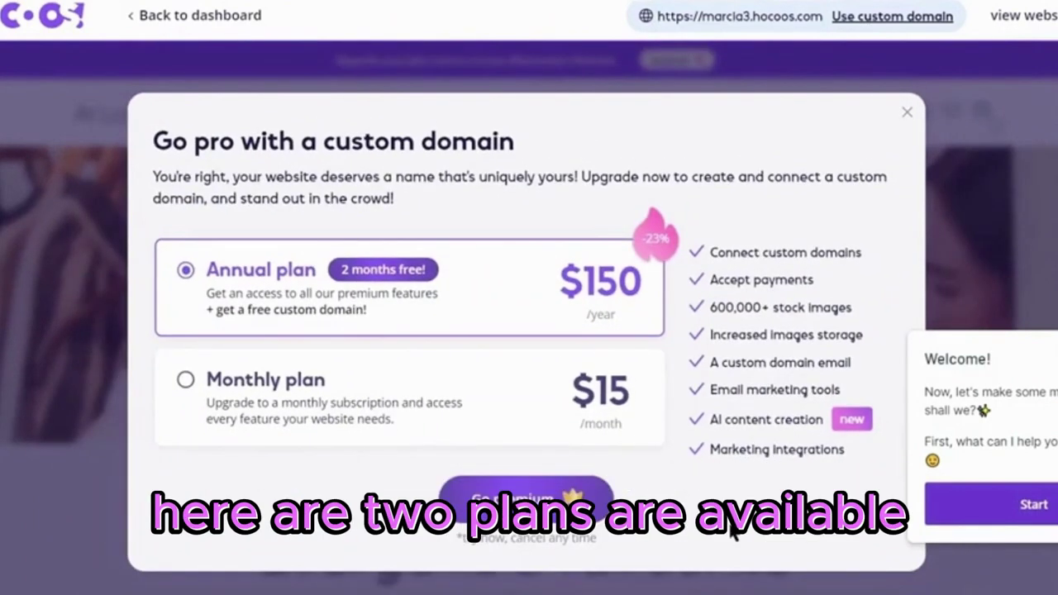
pyautogui.scroll(-1, 731, 536)
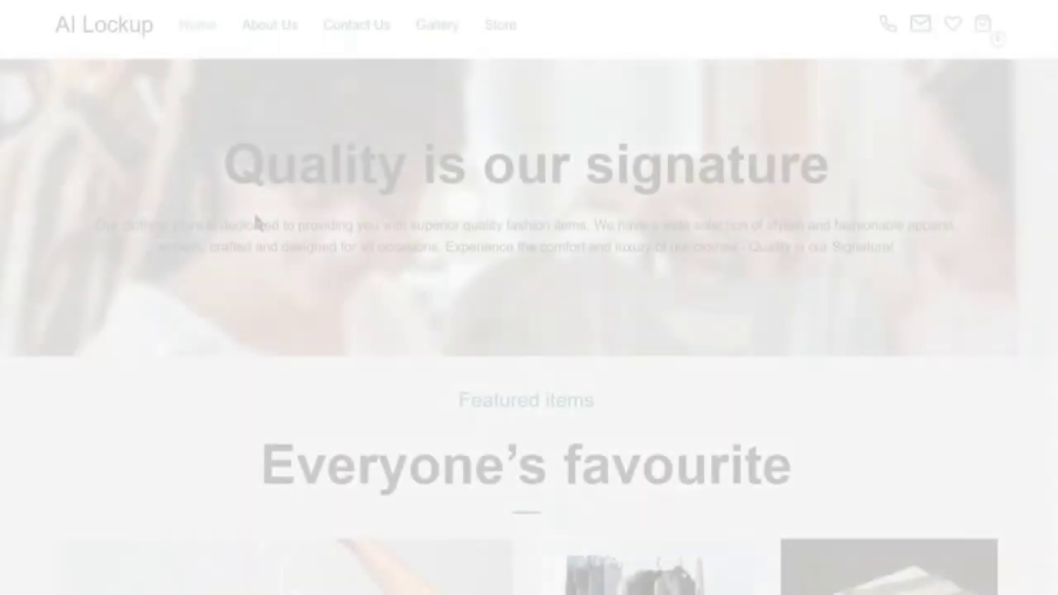
# Step: Scroll the store site down to the 'Everyone's favourite' featured items
pyautogui.scroll(-3, 257, 219)
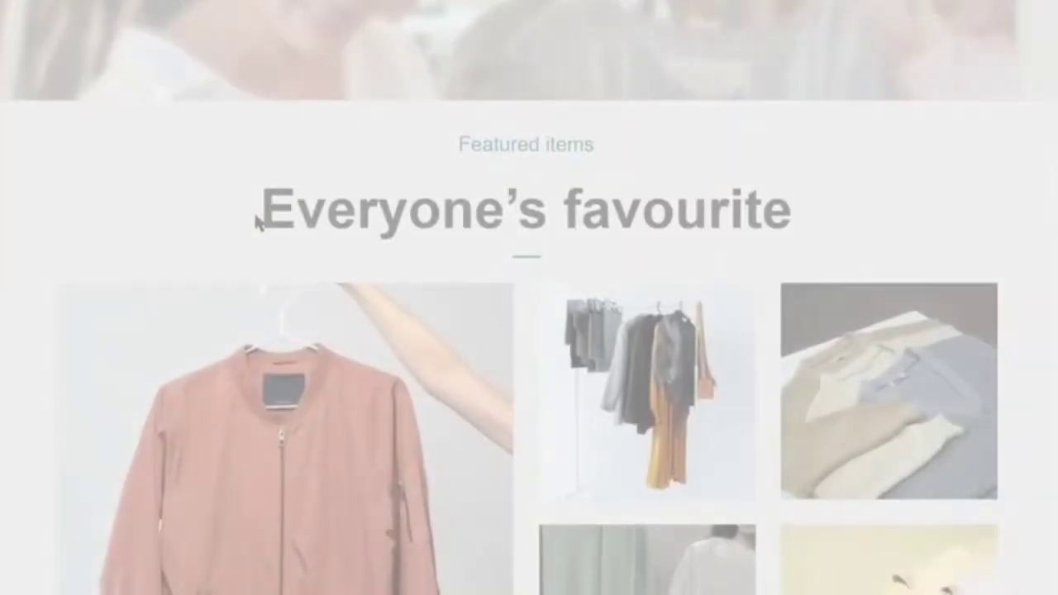
pyautogui.scroll(-4, 256, 219)
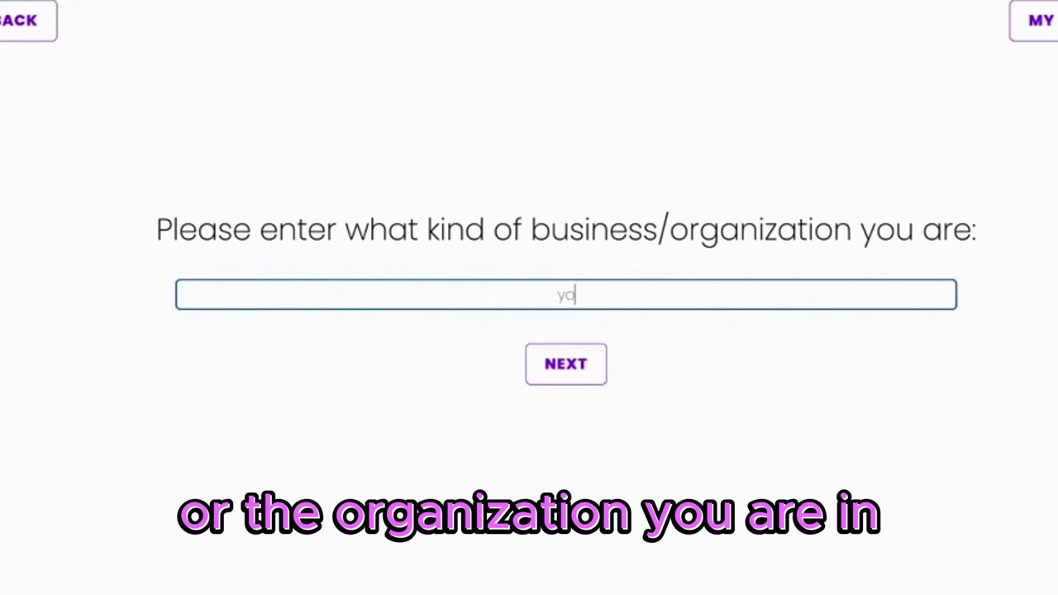
# Step: Enter 'yoga studio' as the business type, skip the questions and accept the terms
pyautogui.write('ga studio')
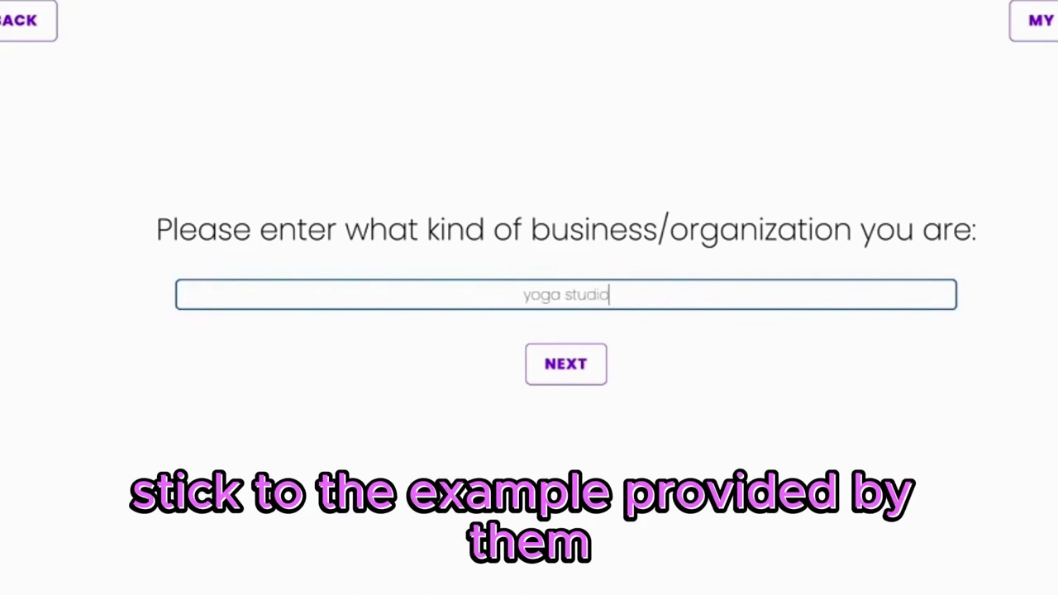
pyautogui.click(570, 368)
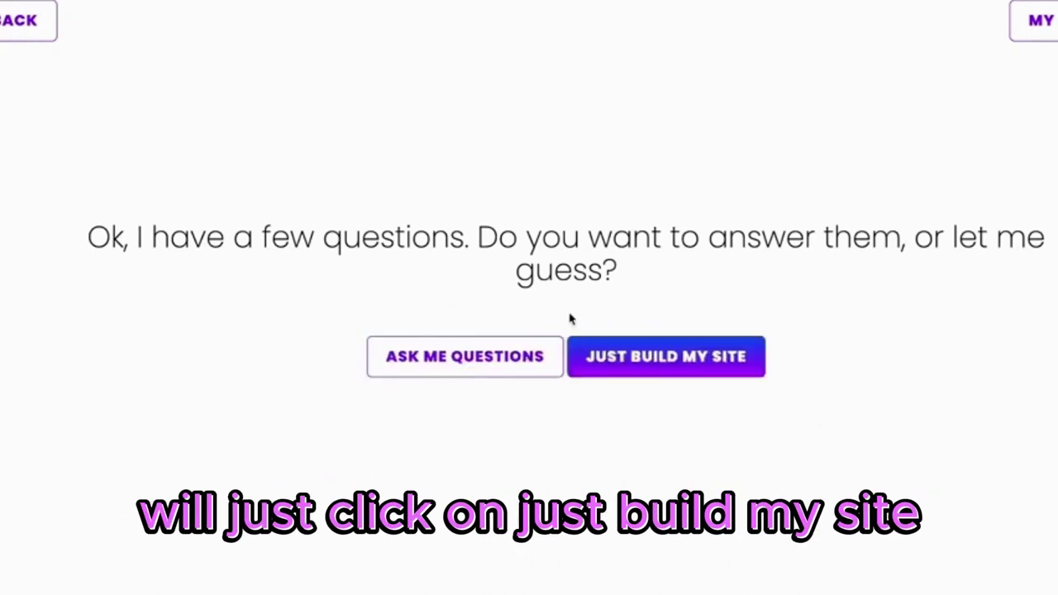
pyautogui.click(646, 377)
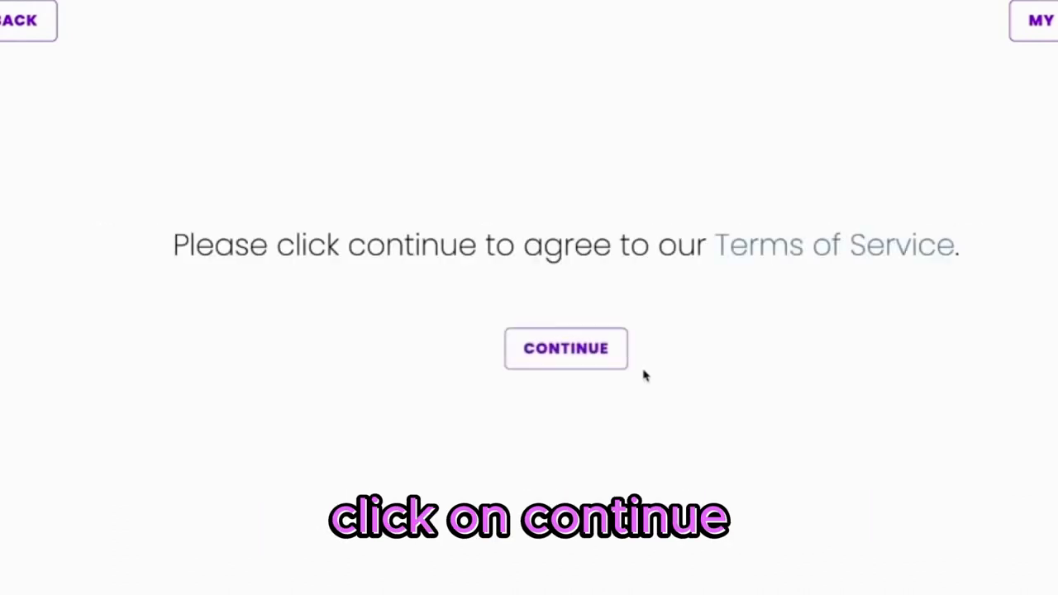
pyautogui.click(546, 348)
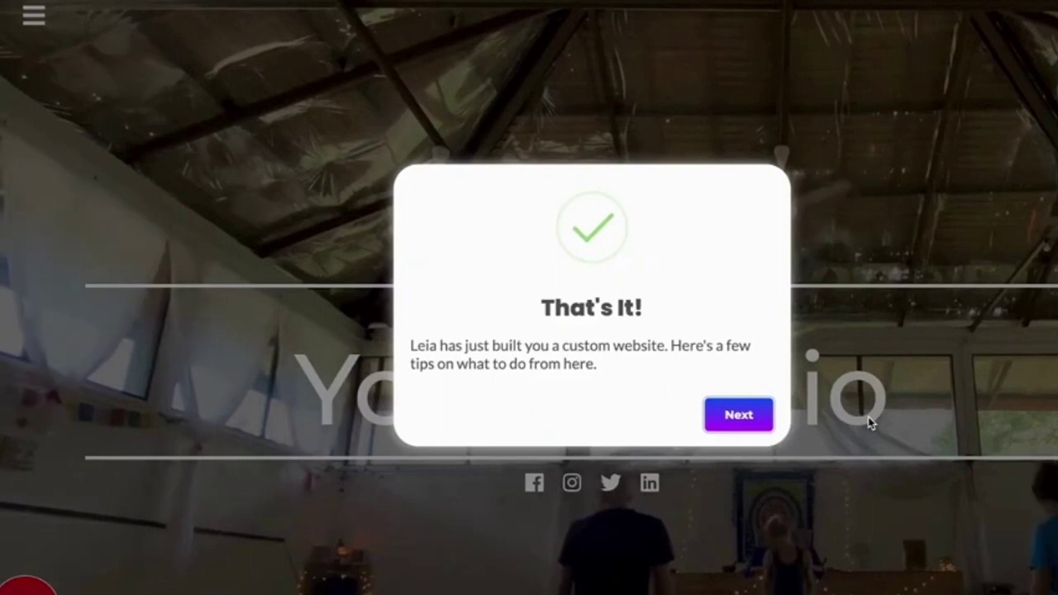
# Step: Step through the 'That's It!' message and Tips 1–6, then dismiss 'Let's Begin!'
pyautogui.click(739, 416)
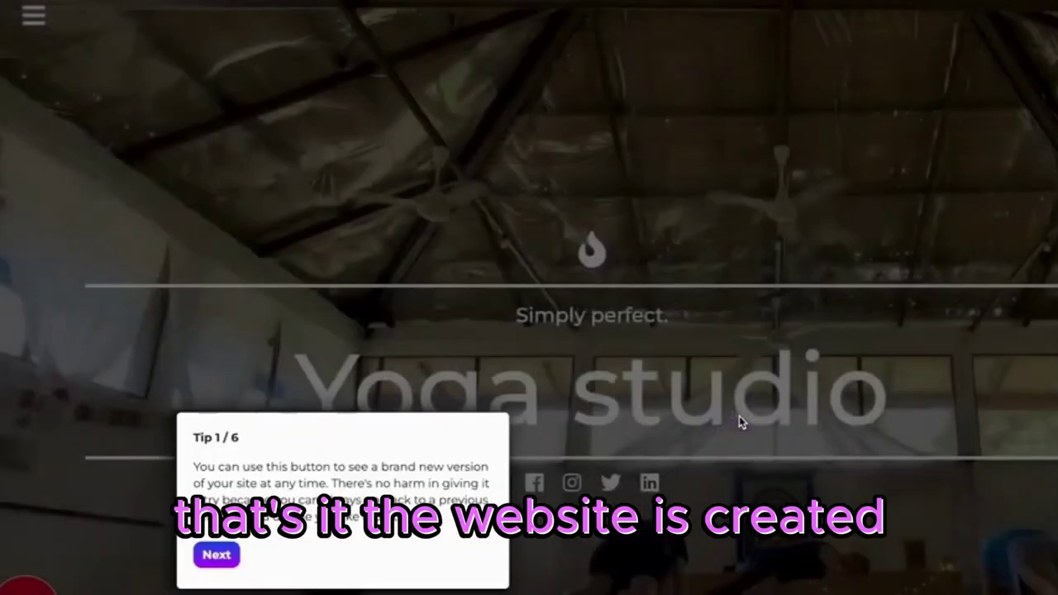
pyautogui.click(219, 554)
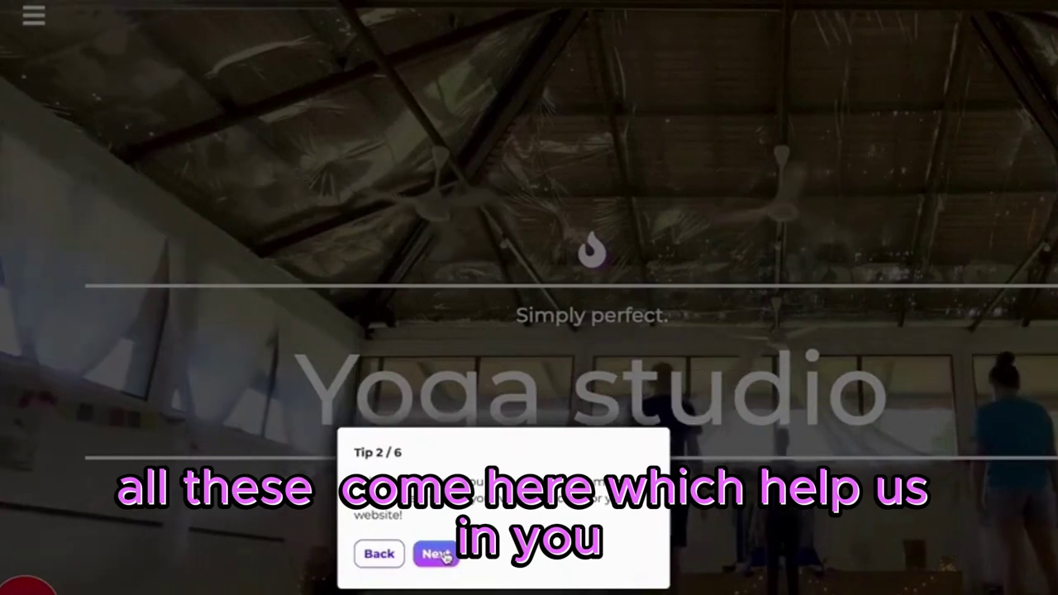
pyautogui.click(438, 555)
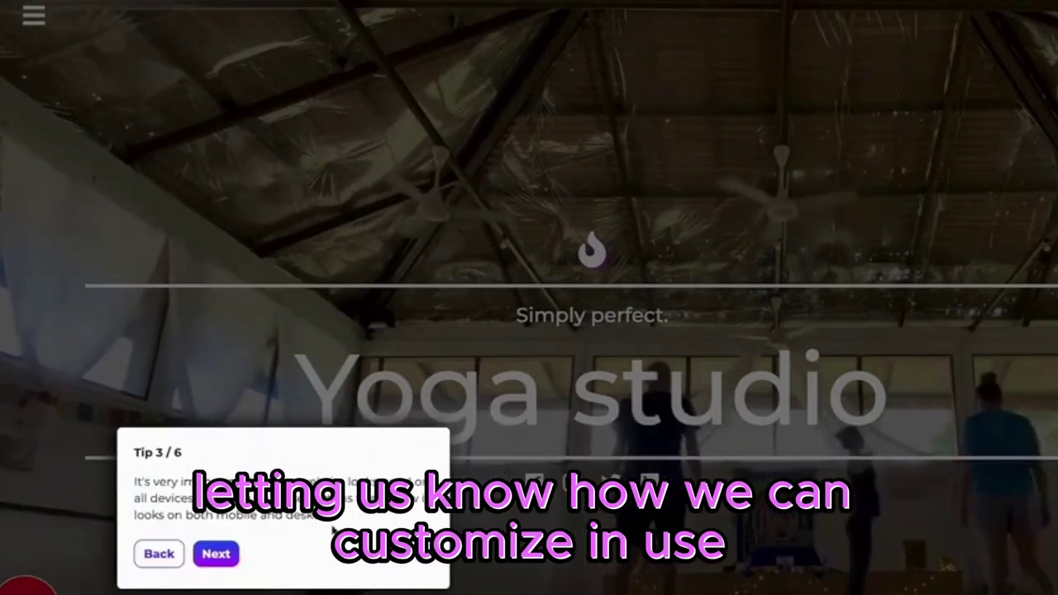
pyautogui.click(228, 554)
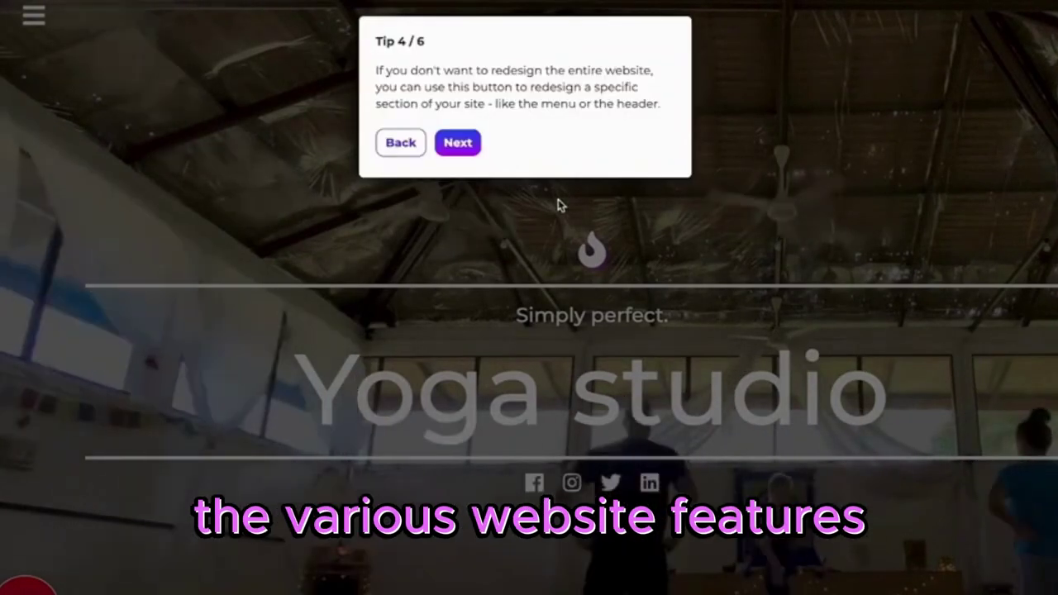
pyautogui.click(463, 154)
pyautogui.click(506, 129)
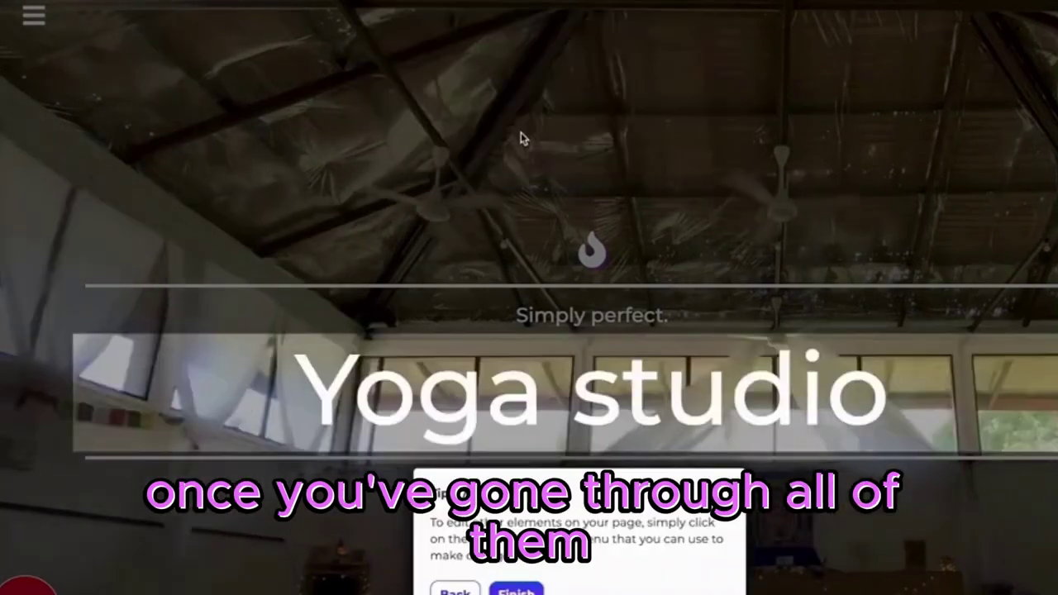
pyautogui.click(515, 589)
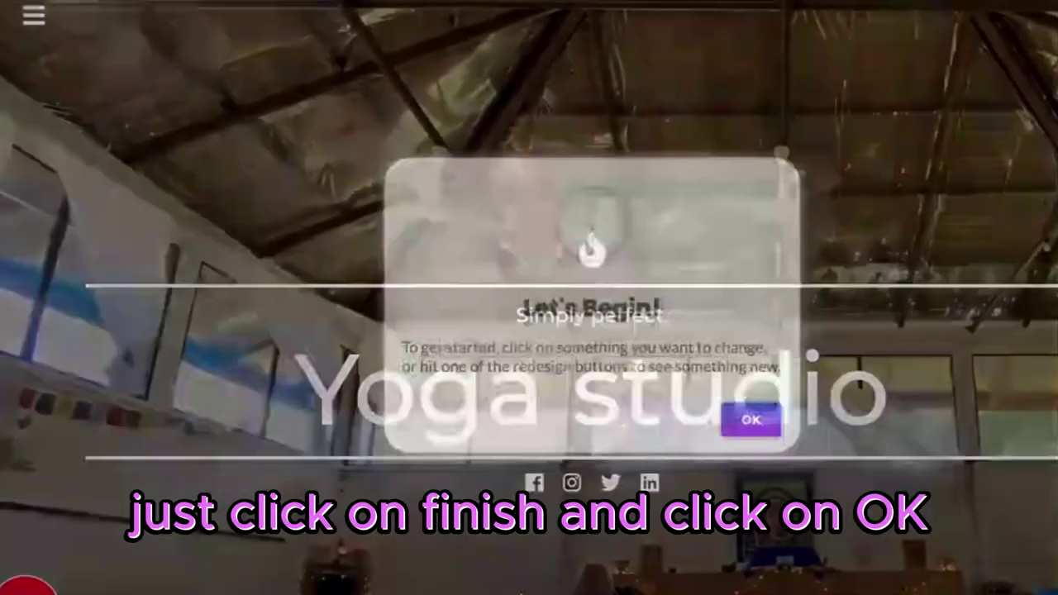
pyautogui.click(744, 415)
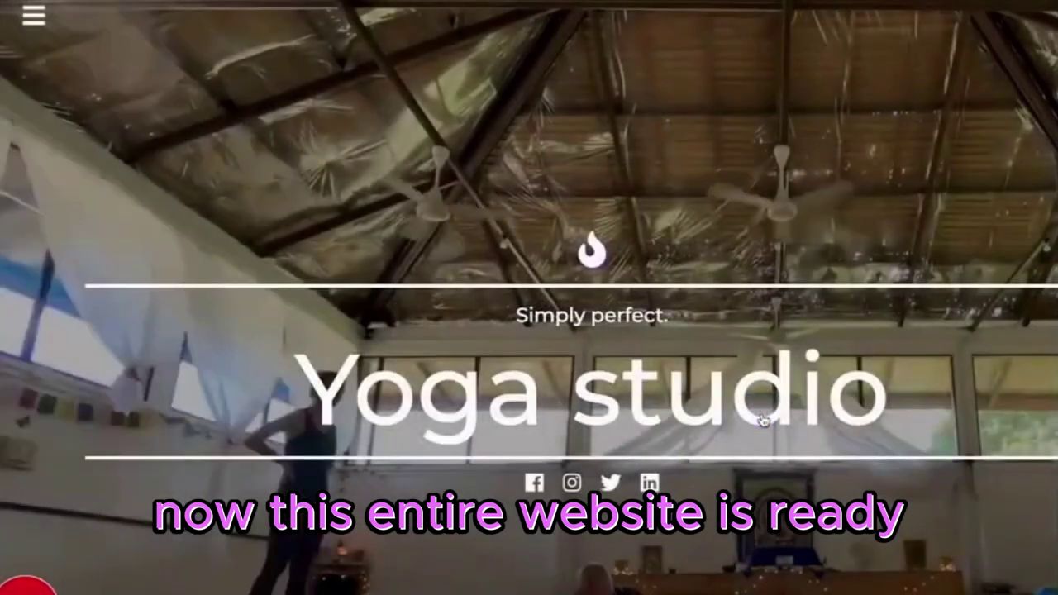
pyautogui.scroll(-3, 762, 413)
pyautogui.scroll(2, 761, 413)
pyautogui.scroll(-20, 761, 413)
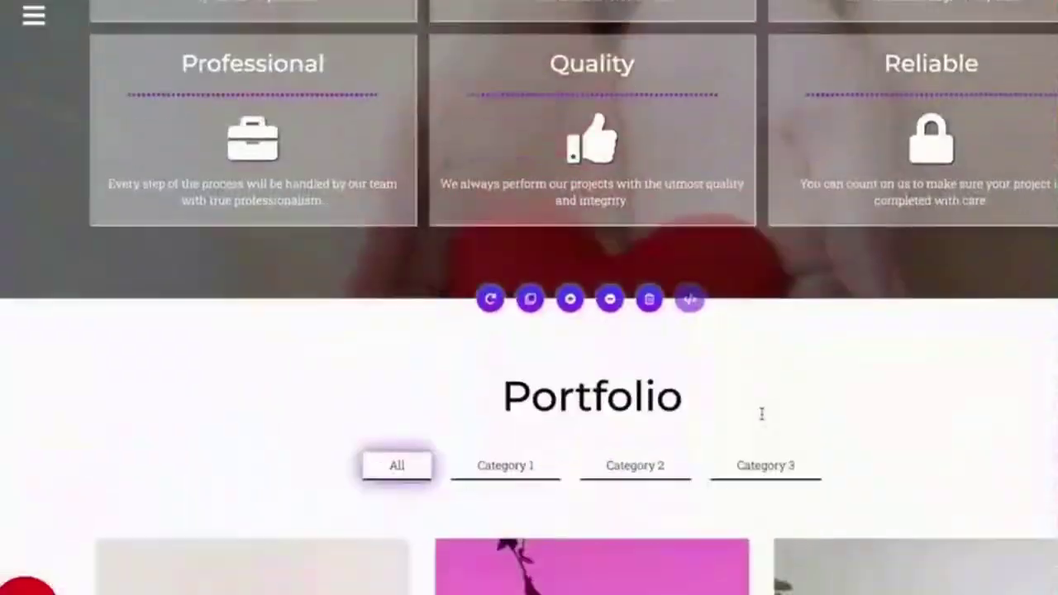
pyautogui.scroll(-3, 761, 419)
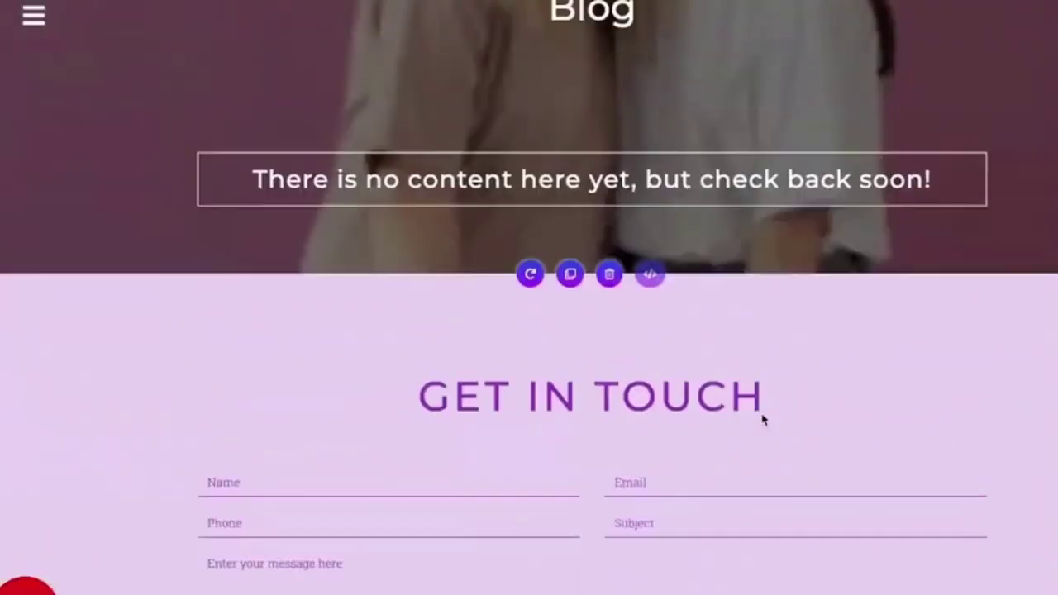
pyautogui.scroll(20, 761, 419)
pyautogui.scroll(3, 761, 414)
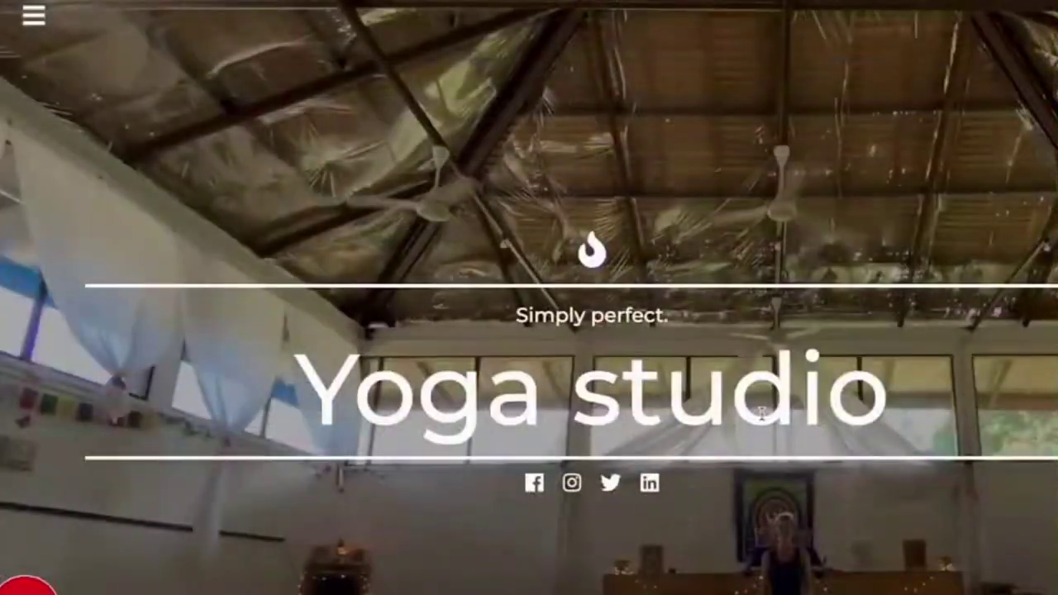
pyautogui.scroll(-12, 779, 349)
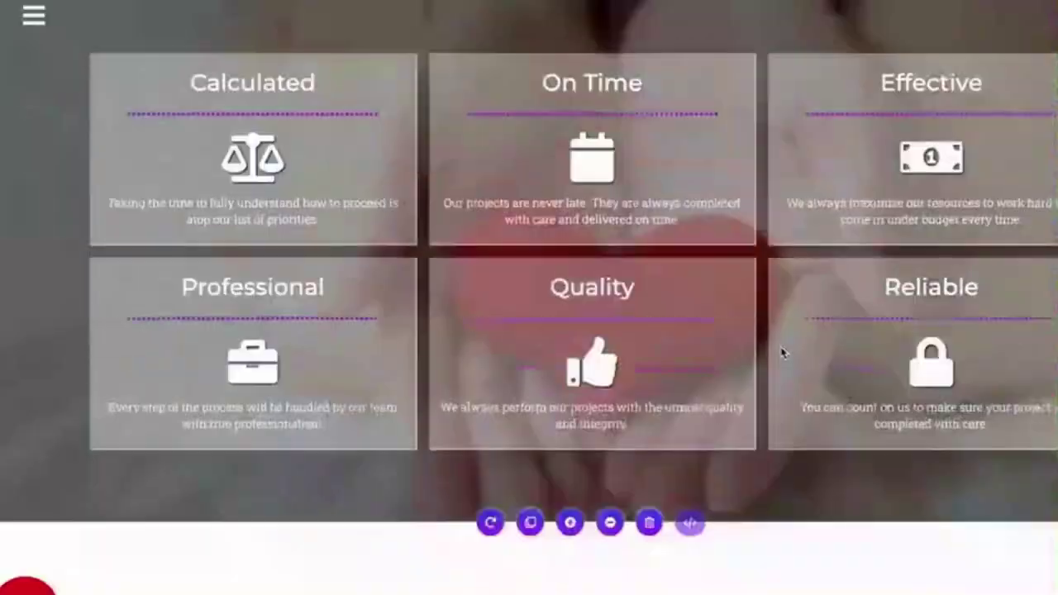
pyautogui.scroll(9, 781, 351)
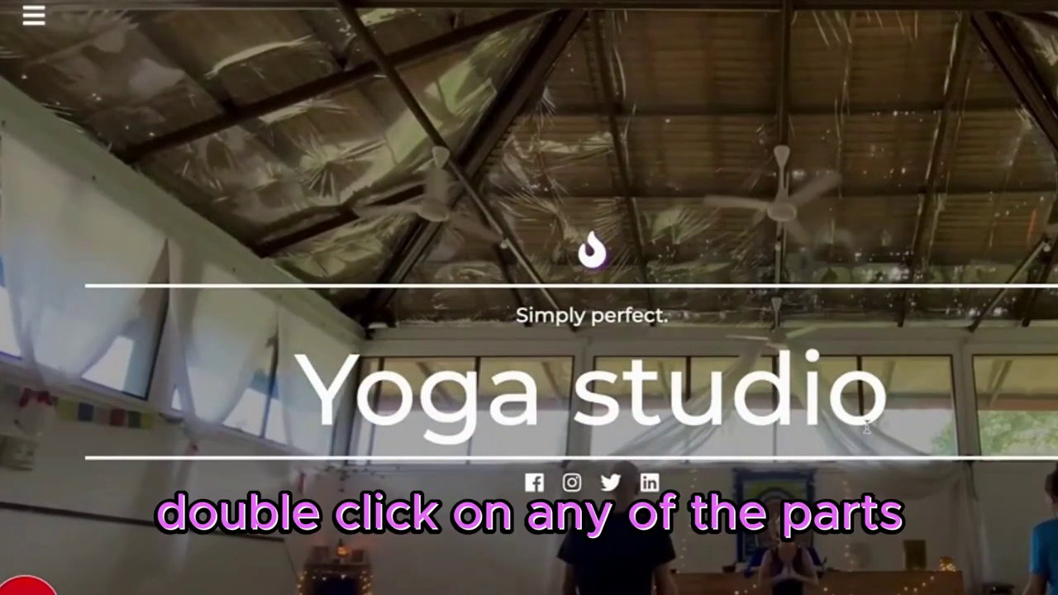
# Step: Open the 'Simply perfect.' tagline's and 'Yoga studio' title's Edit Element options
pyautogui.doubleClick(636, 329)
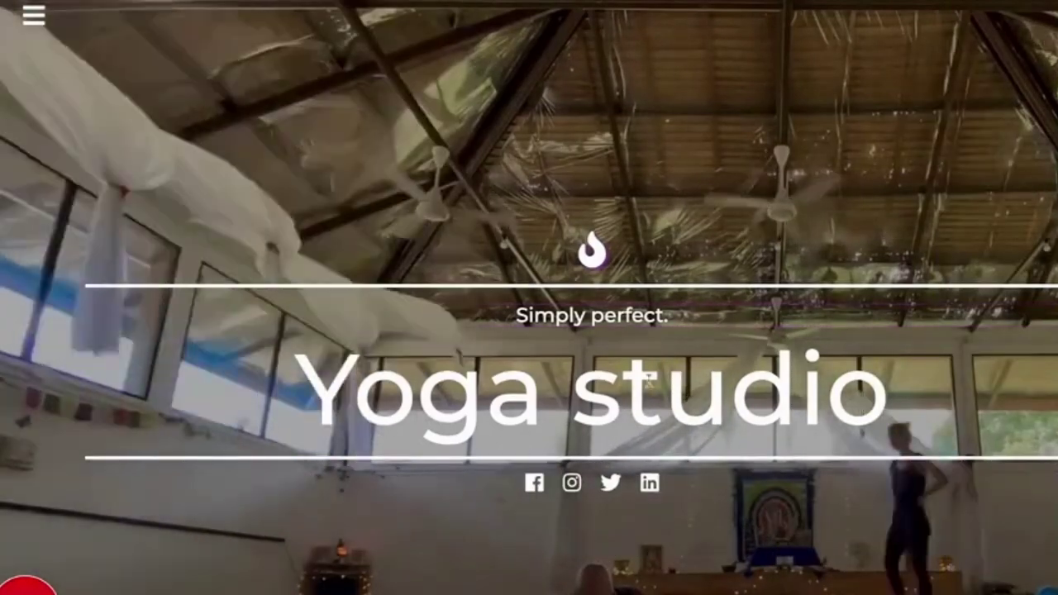
pyautogui.click(649, 405)
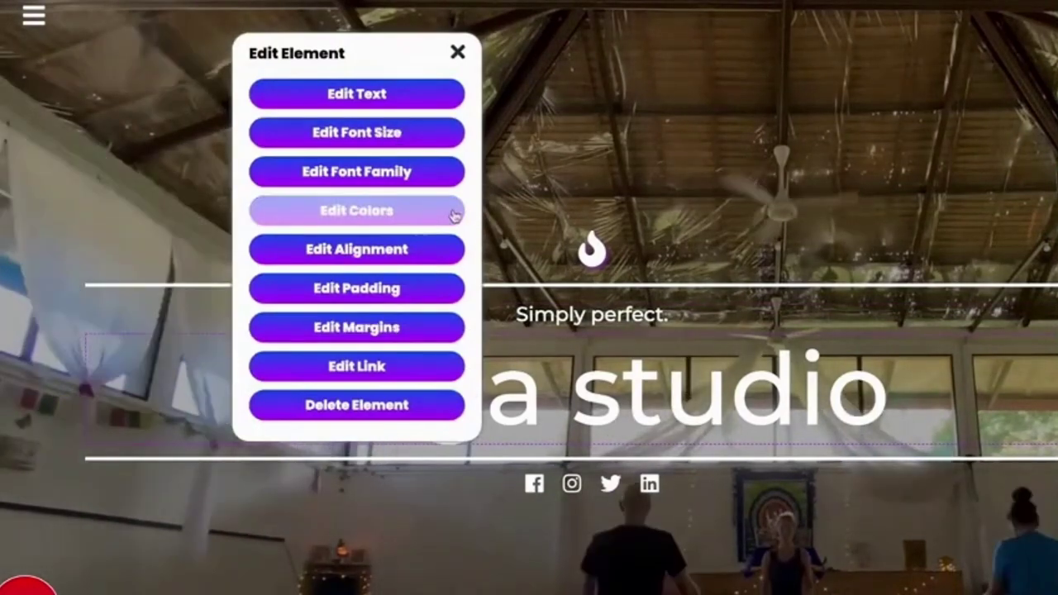
pyautogui.click(461, 55)
# Step: Inspect and close editing options for the first leadership photo and member name
pyautogui.scroll(-2, 717, 359)
pyautogui.scroll(-5, 717, 359)
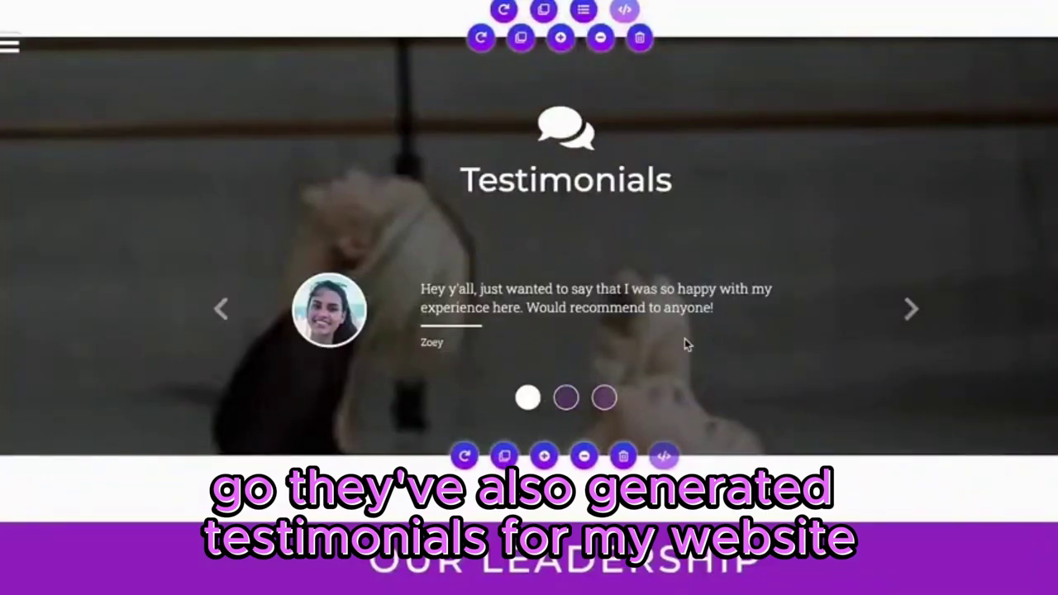
pyautogui.scroll(-4, 684, 343)
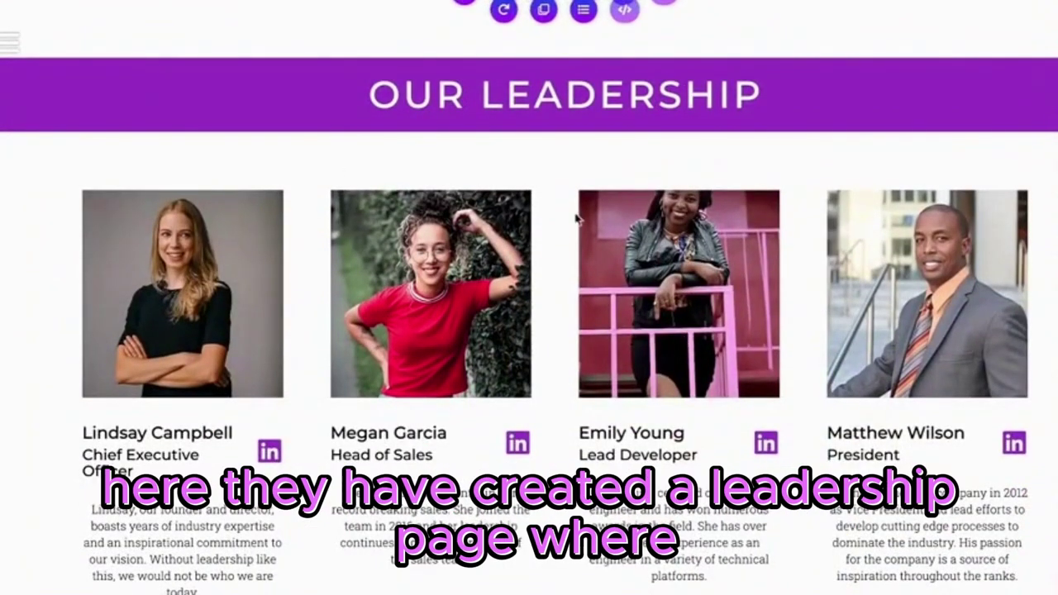
pyautogui.scroll(-2, 724, 260)
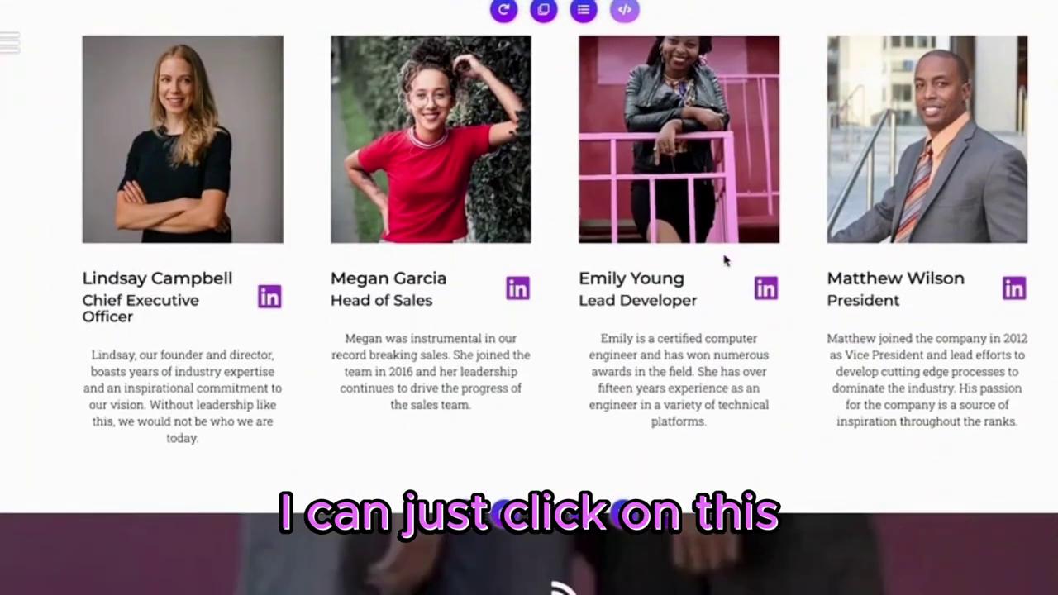
pyautogui.click(221, 178)
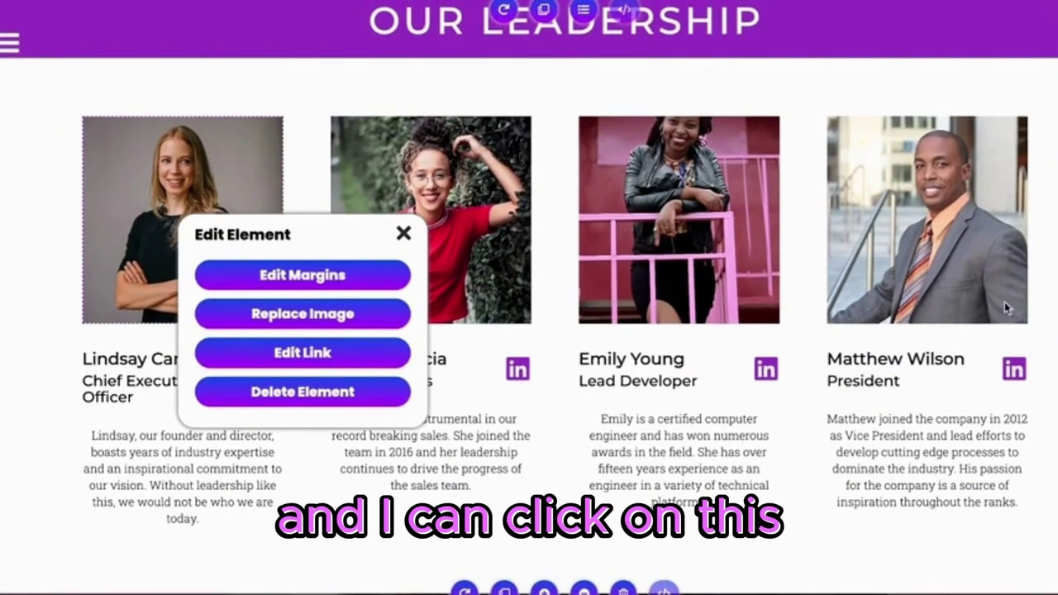
pyautogui.click(404, 233)
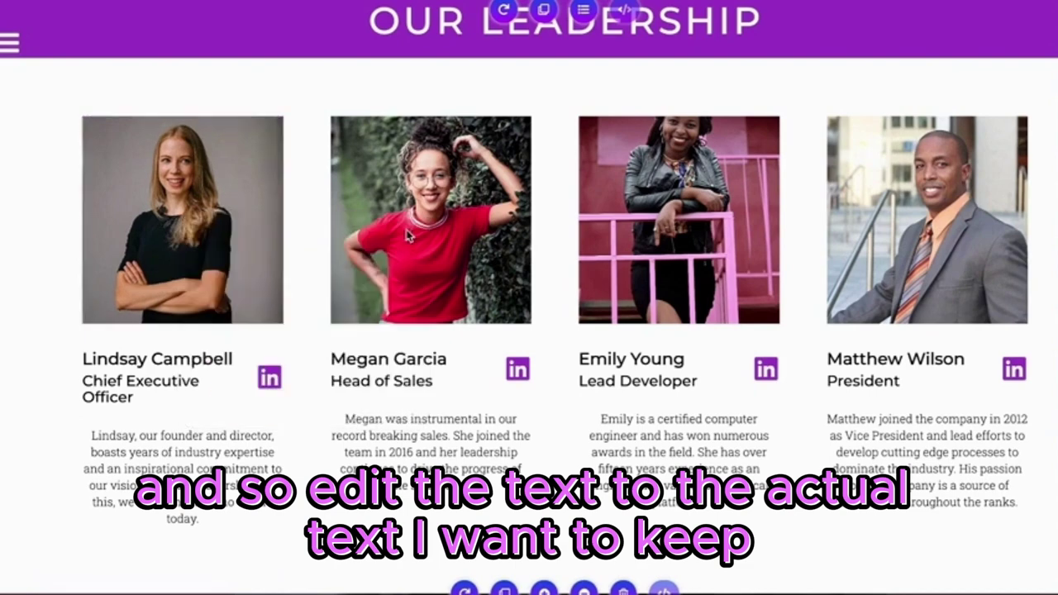
pyautogui.click(188, 360)
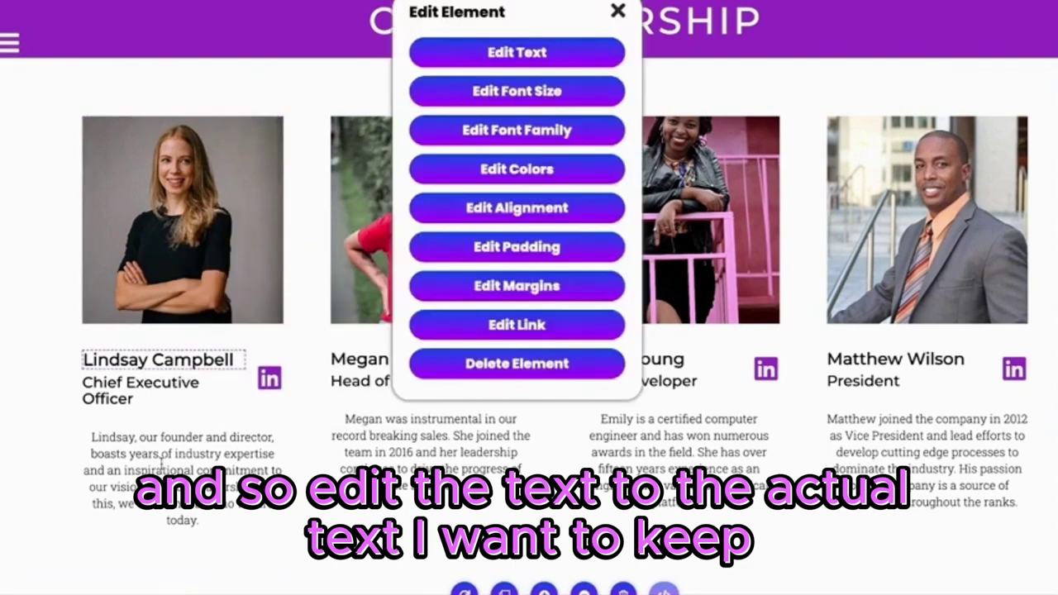
pyautogui.click(618, 14)
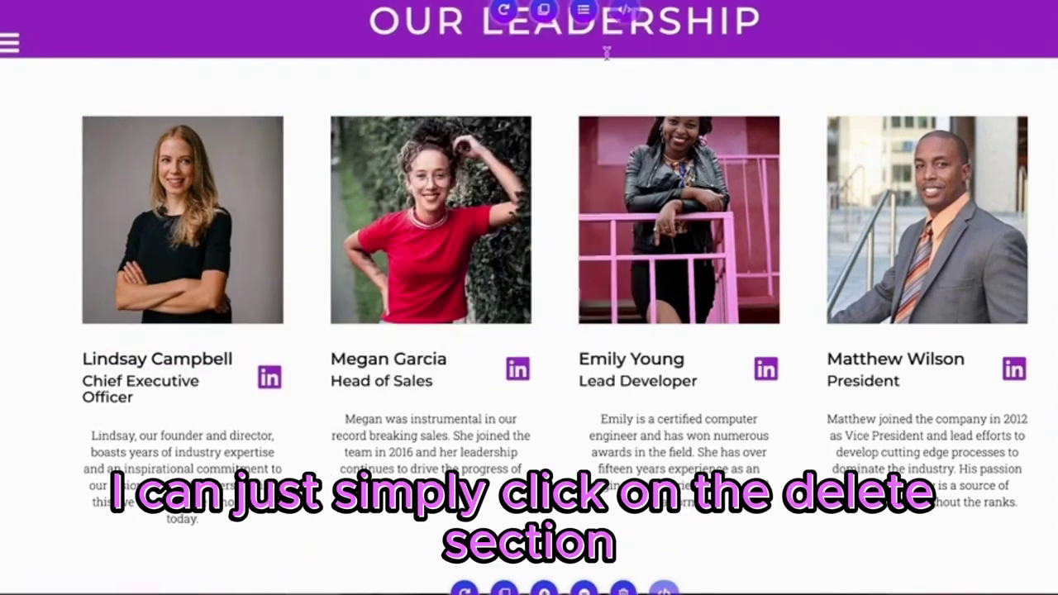
# Step: Scroll past Our Leadership down to the Blog section
pyautogui.scroll(-3, 519, 321)
pyautogui.scroll(6, 519, 320)
pyautogui.scroll(-1, 519, 321)
pyautogui.scroll(1, 519, 320)
pyautogui.scroll(1, 516, 318)
pyautogui.scroll(-5, 516, 318)
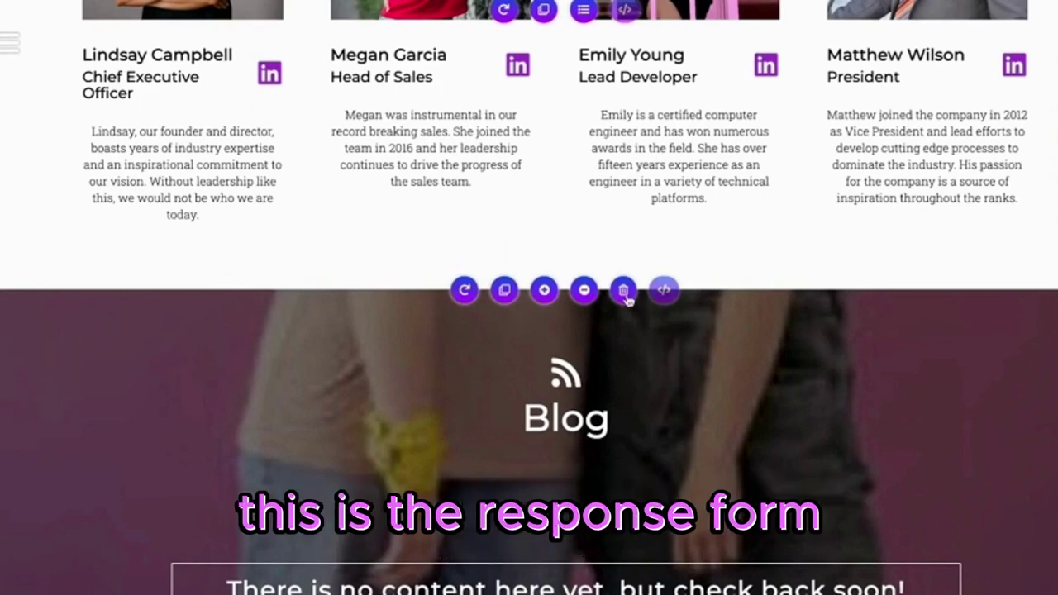
pyautogui.scroll(-7, 529, 297)
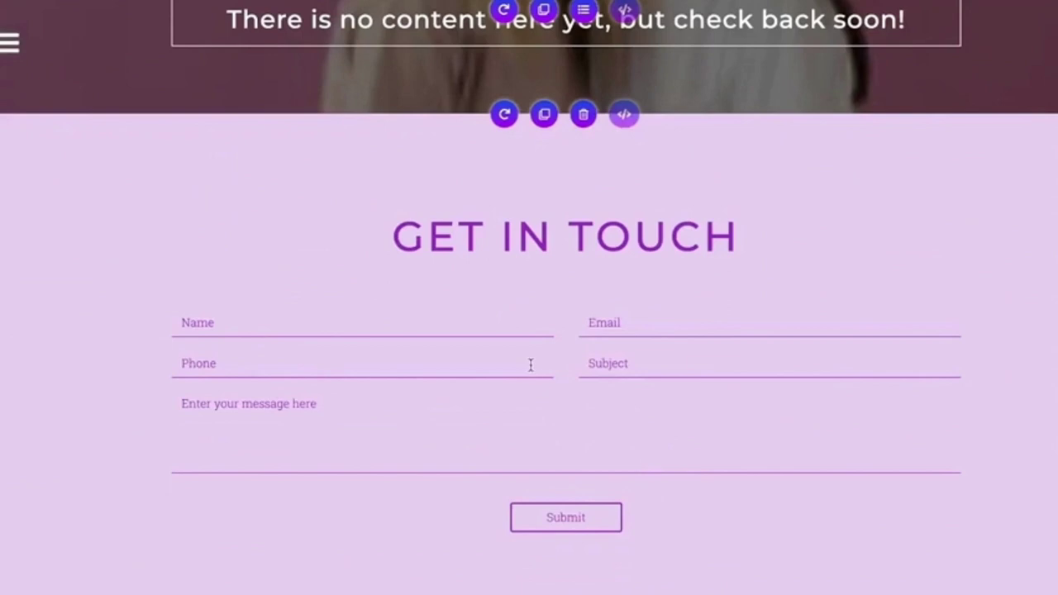
pyautogui.scroll(-1, 531, 364)
pyautogui.scroll(15, 531, 364)
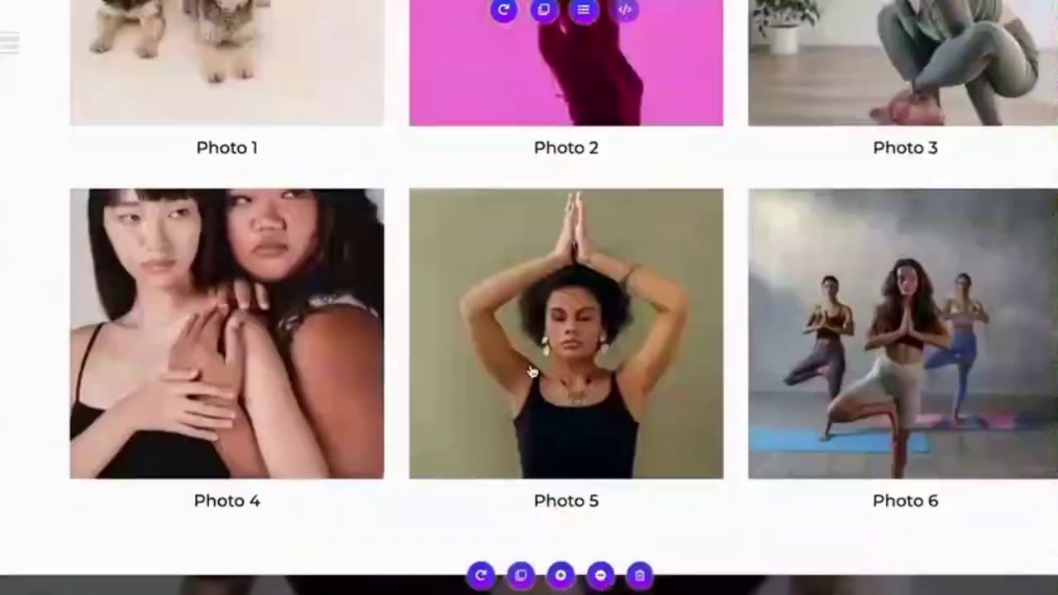
pyautogui.scroll(-10, 531, 364)
pyautogui.scroll(10, 531, 365)
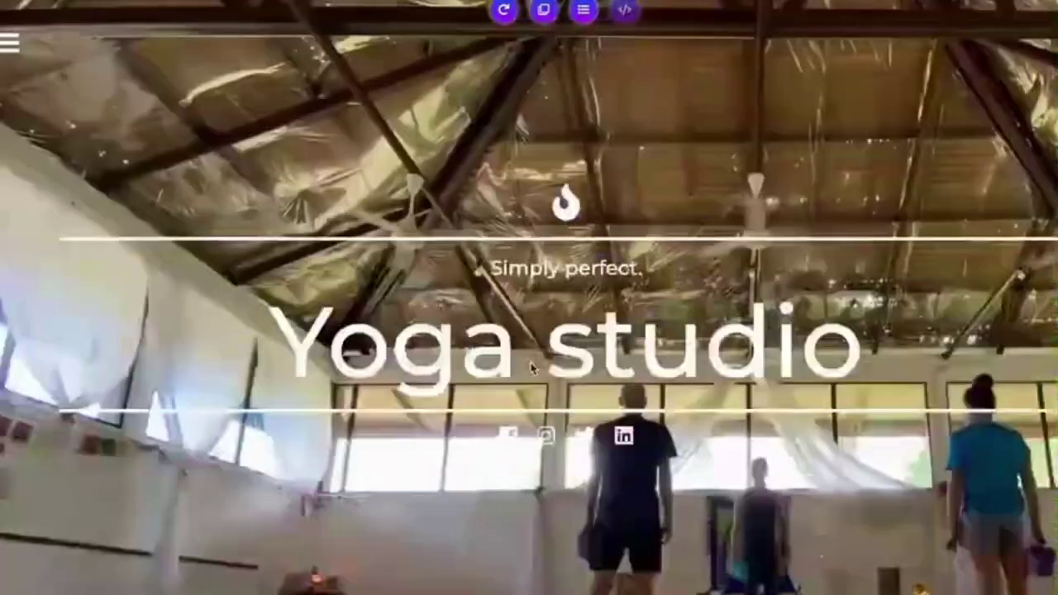
pyautogui.scroll(-20, 667, 279)
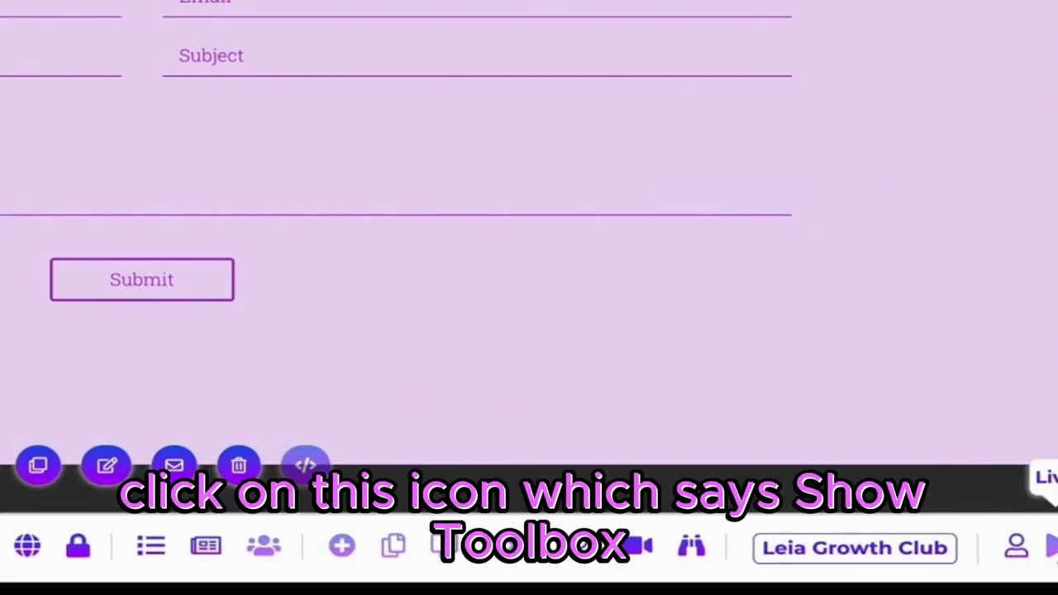
# Step: Save the yoga studio site with Save Now, then scroll through the live site's sections
pyautogui.click(1051, 547)
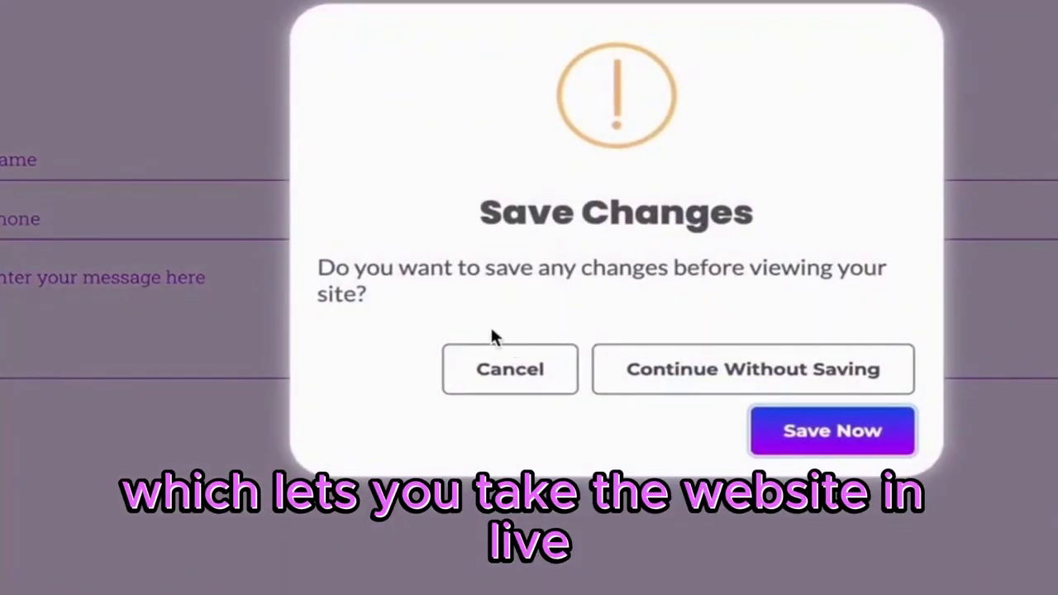
pyautogui.click(812, 428)
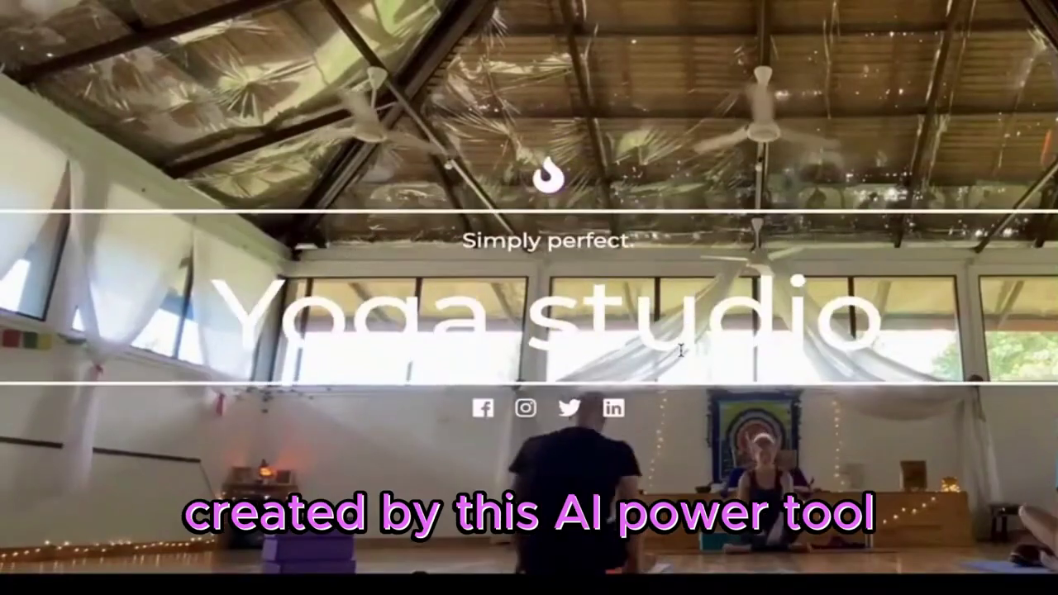
pyautogui.scroll(-3, 608, 178)
pyautogui.scroll(-10, 608, 178)
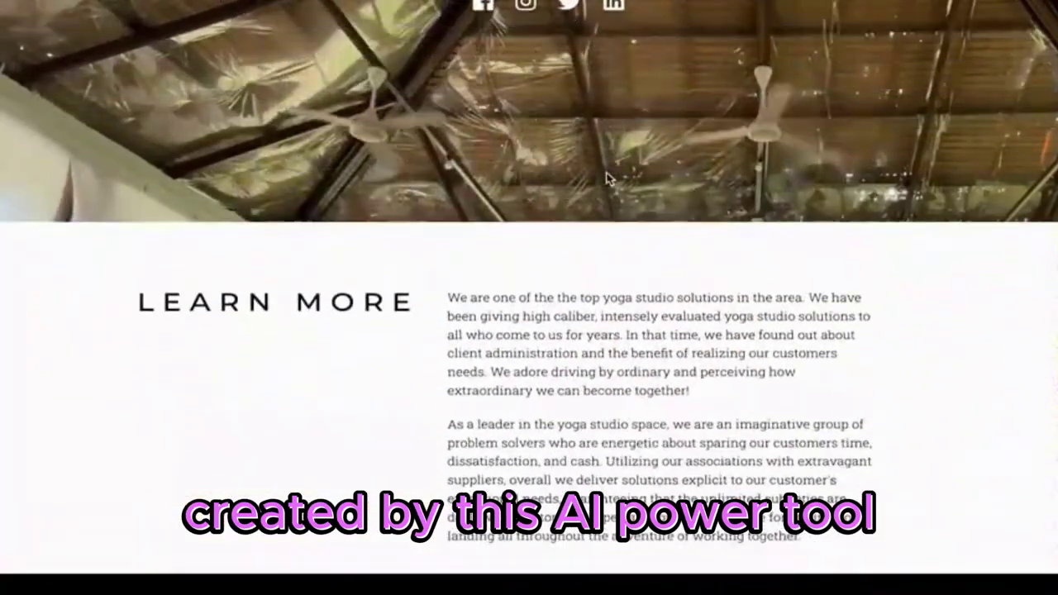
pyautogui.scroll(-14, 607, 178)
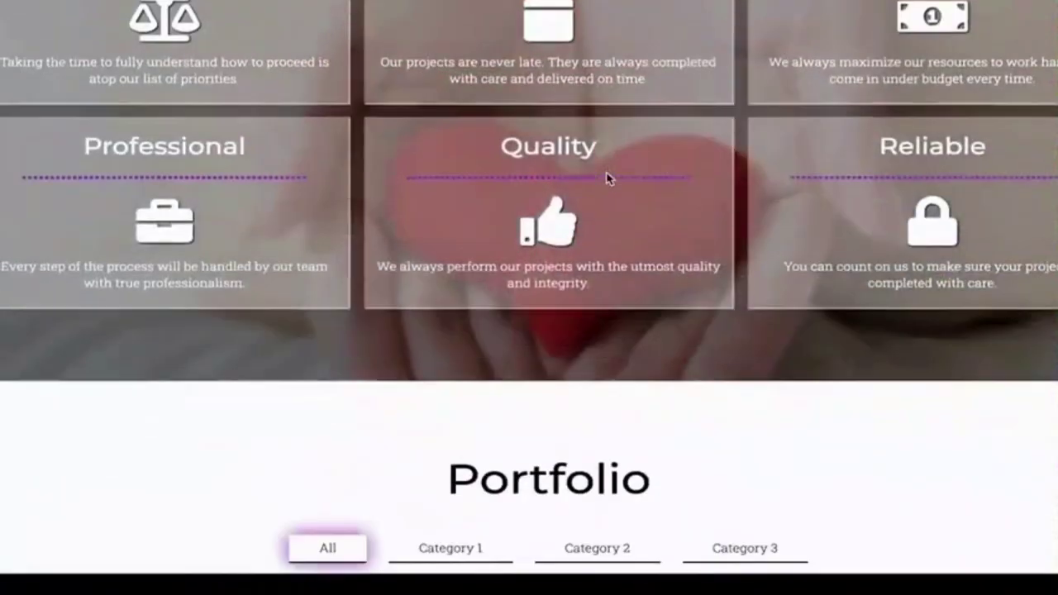
pyautogui.scroll(-13, 607, 178)
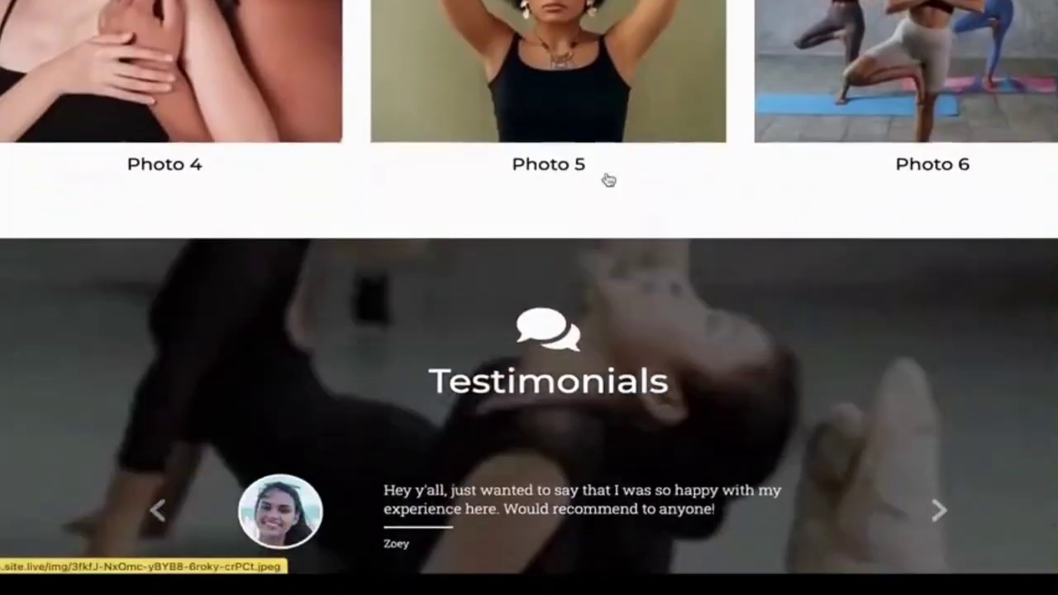
pyautogui.scroll(-10, 607, 178)
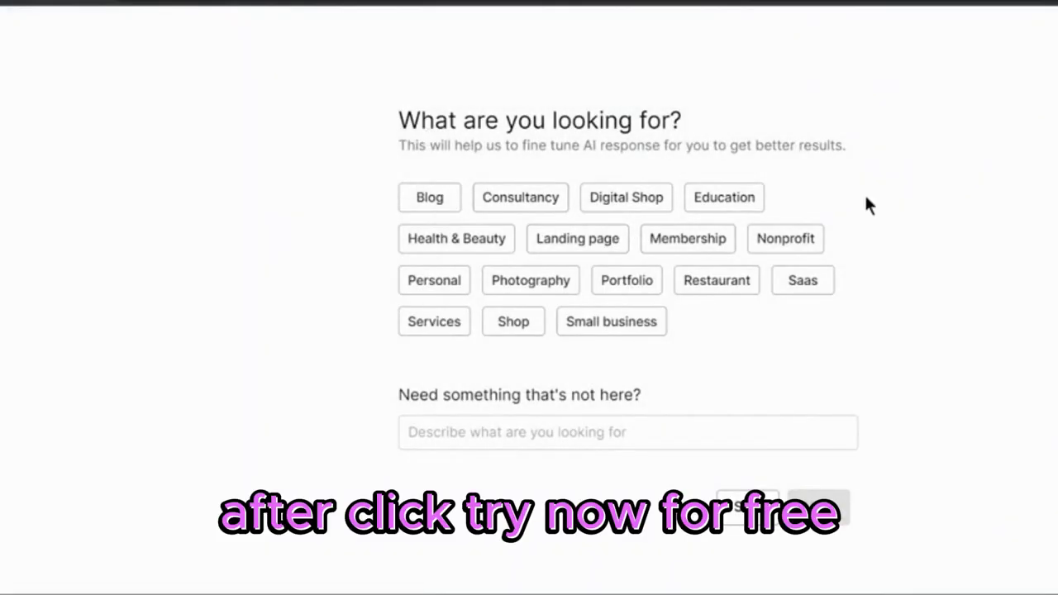
# Step: Choose Consultancy as the site type and Sell services as the main goal
pyautogui.click(524, 209)
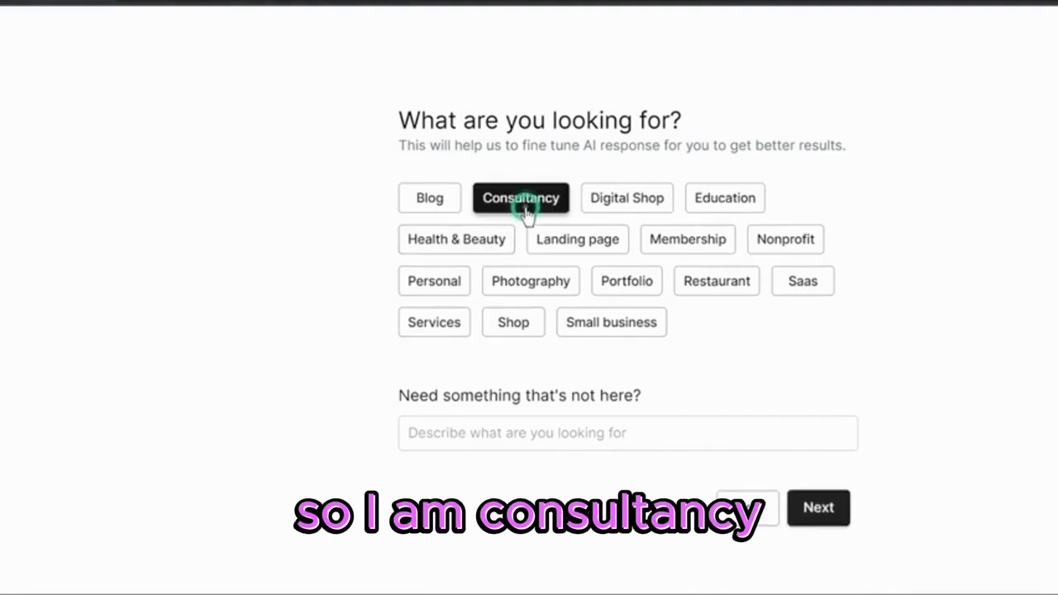
pyautogui.click(826, 516)
pyautogui.click(470, 300)
pyautogui.scroll(-2, 864, 482)
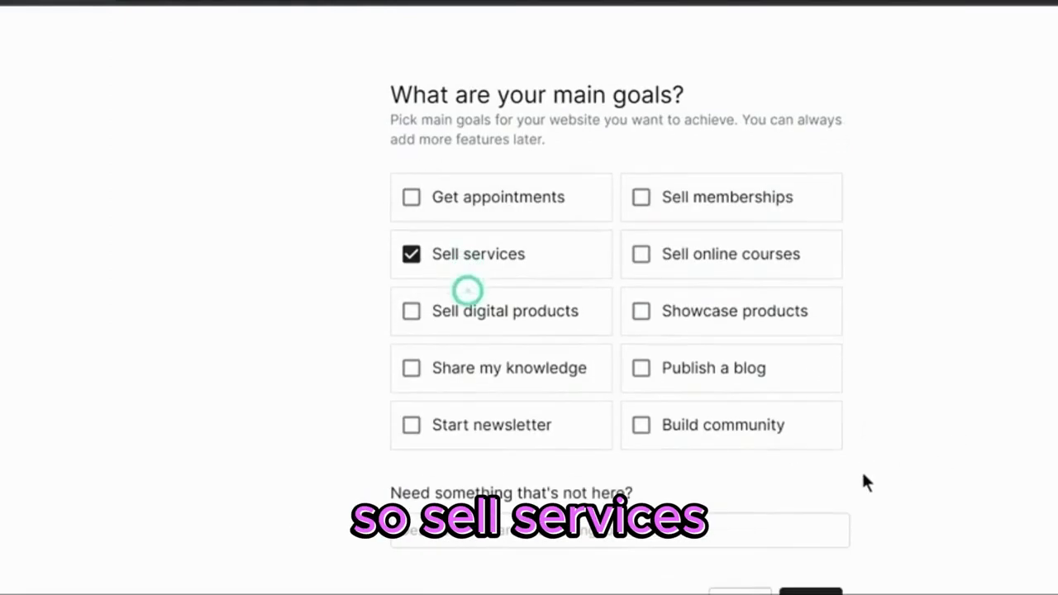
pyautogui.click(810, 546)
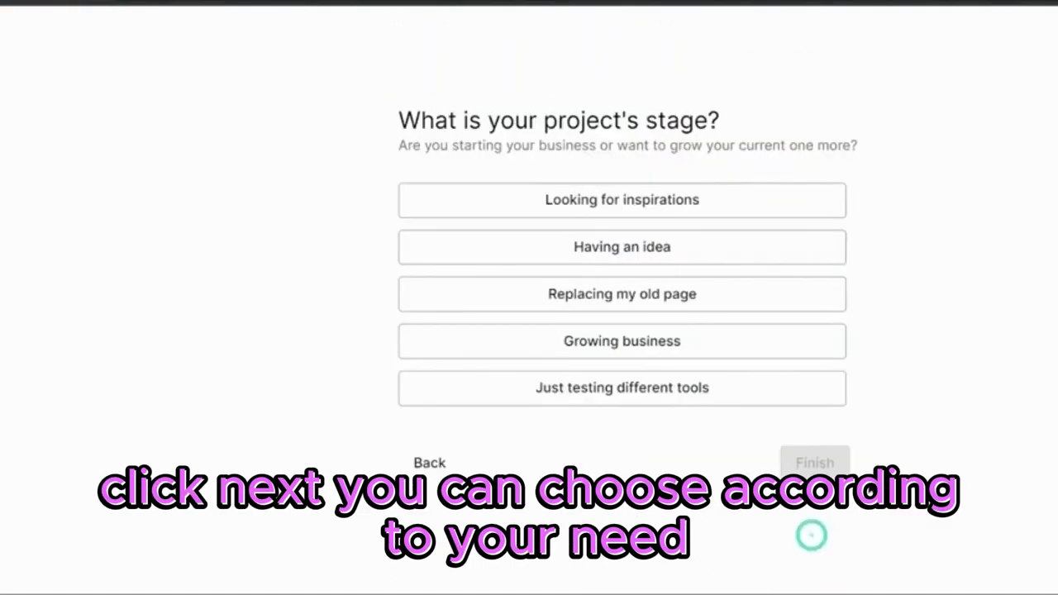
# Step: Set the project stage to Growing business and finish to browse the website templates
pyautogui.click(648, 345)
pyautogui.moveTo(525, 121); pyautogui.dragTo(733, 137)
pyautogui.click(777, 137)
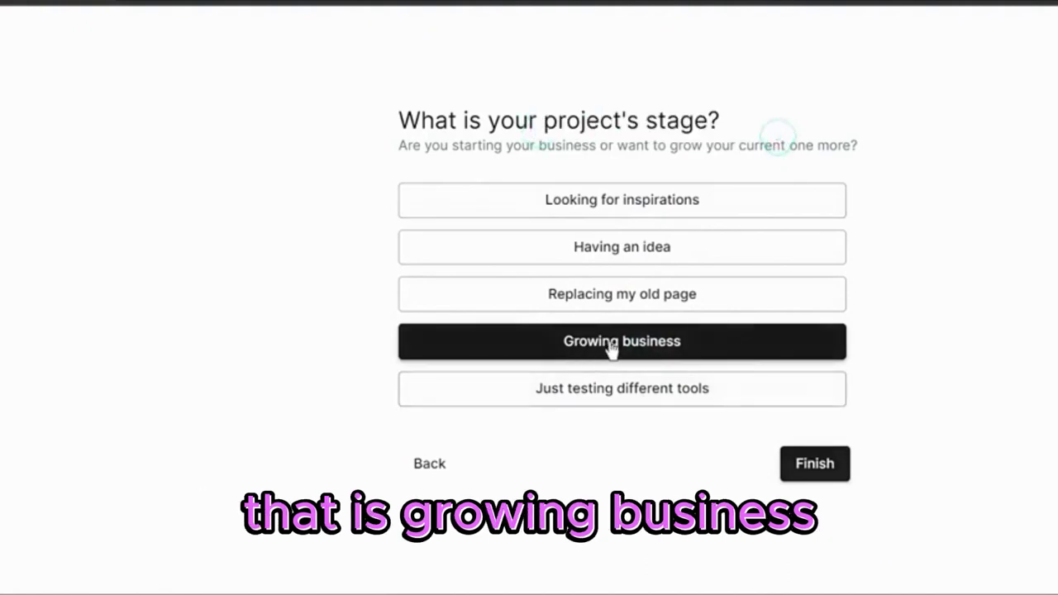
pyautogui.click(829, 475)
pyautogui.moveTo(428, 100); pyautogui.dragTo(831, 93)
pyautogui.click(884, 93)
pyautogui.scroll(-3, 700, 140)
pyautogui.scroll(-6, 700, 140)
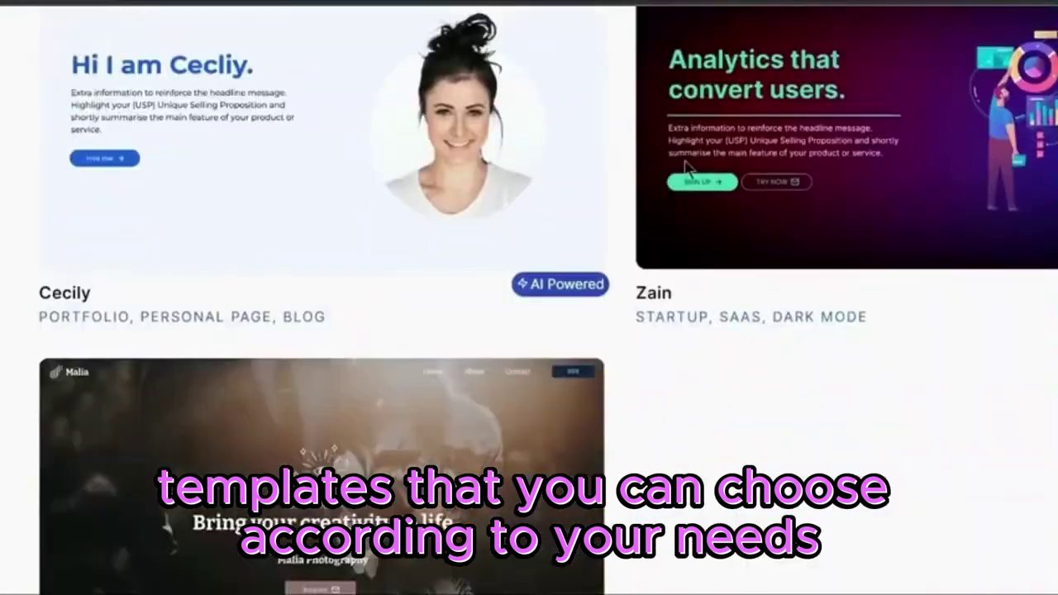
pyautogui.scroll(6, 690, 200)
pyautogui.scroll(4, 692, 203)
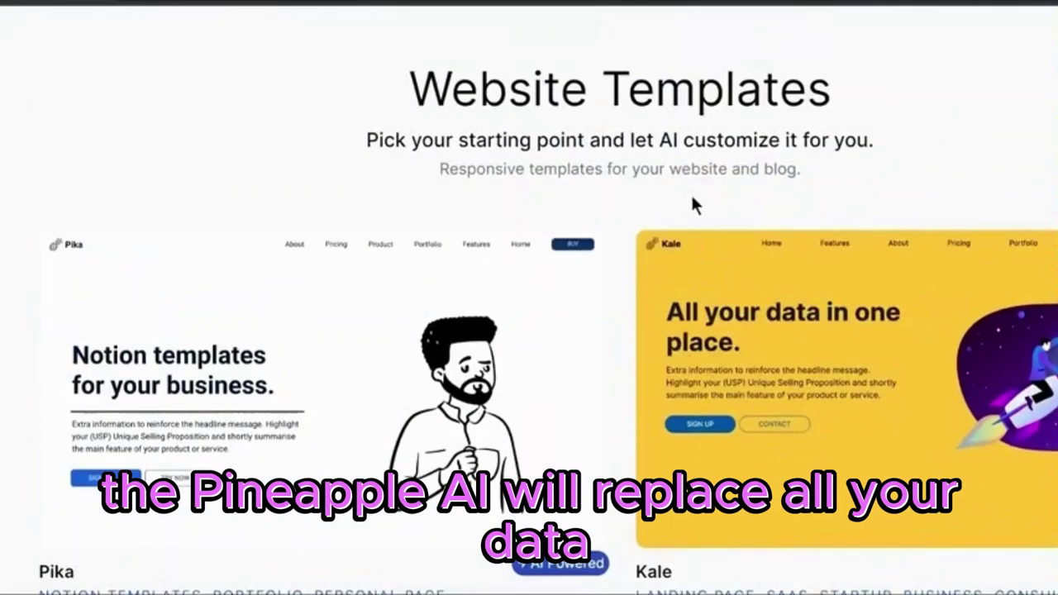
pyautogui.scroll(-7, 827, 207)
pyautogui.moveTo(883, 210)
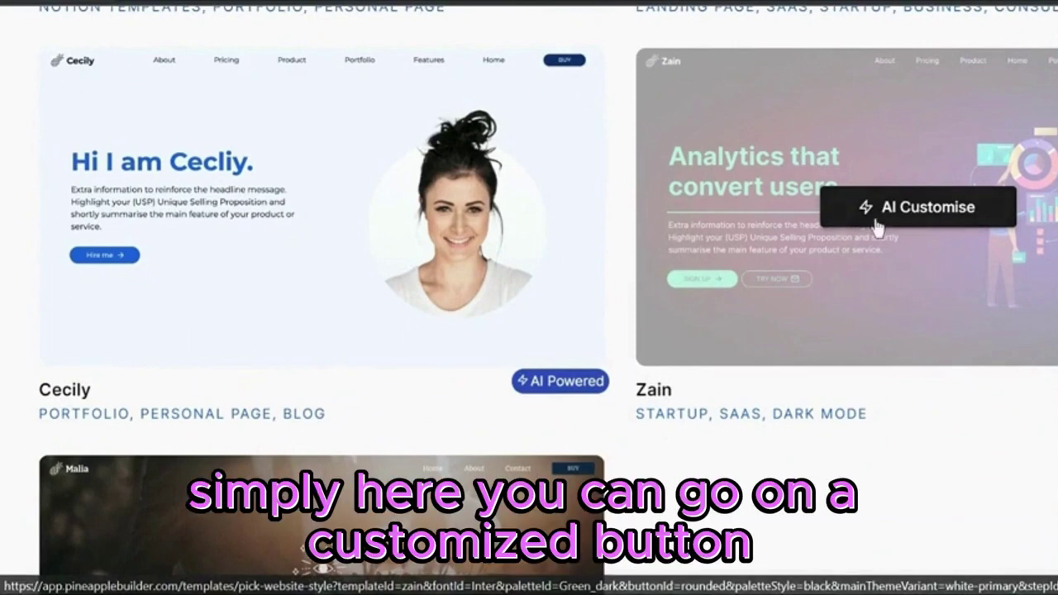
# Step: Start AI customisation of the Zain template and browse its design options
pyautogui.click(917, 210)
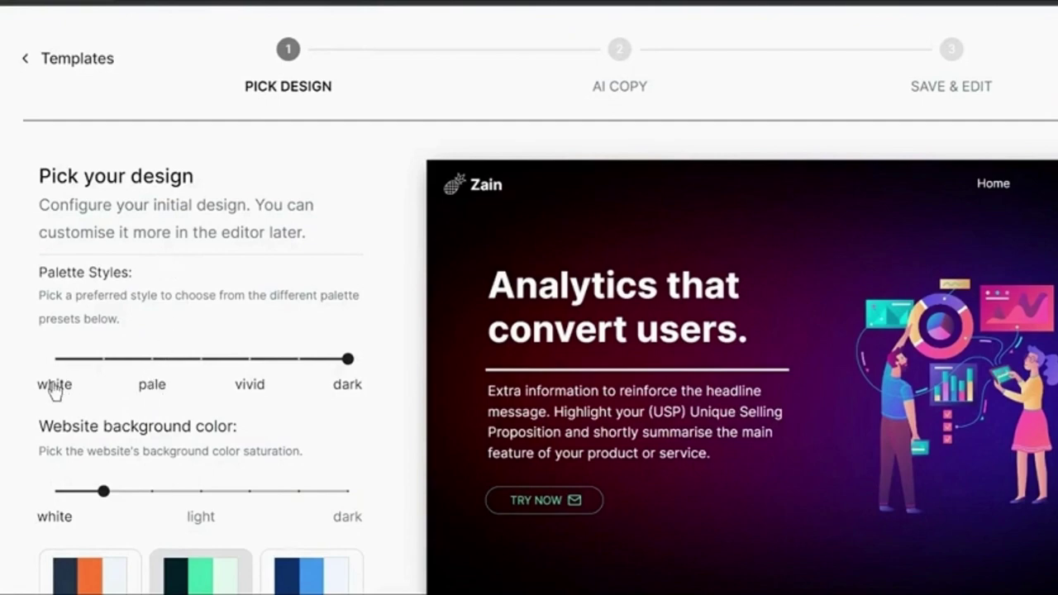
pyautogui.scroll(-2, 371, 419)
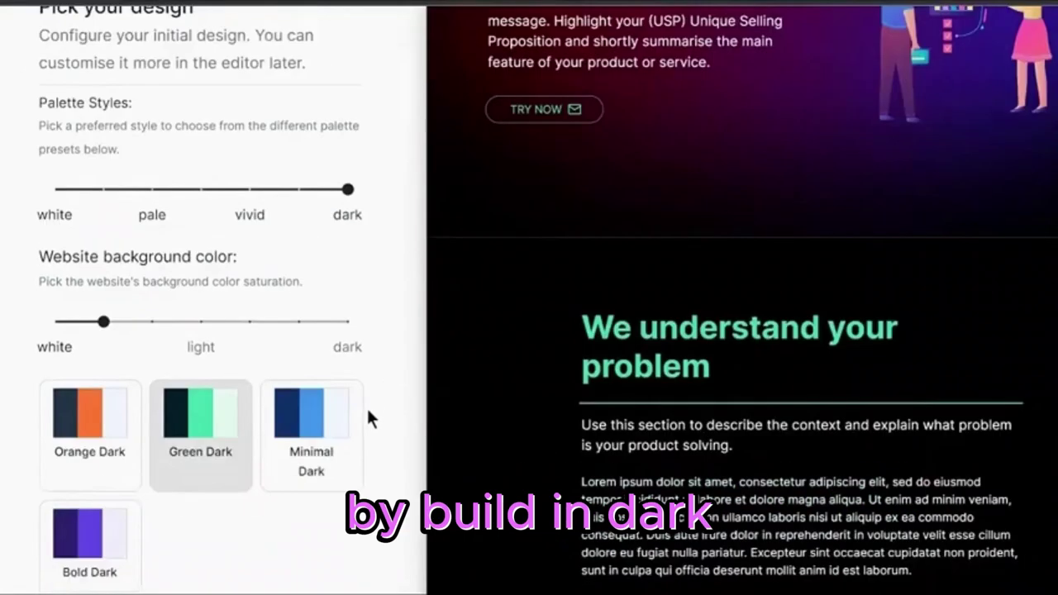
pyautogui.scroll(2, 368, 421)
pyautogui.scroll(-4, 217, 448)
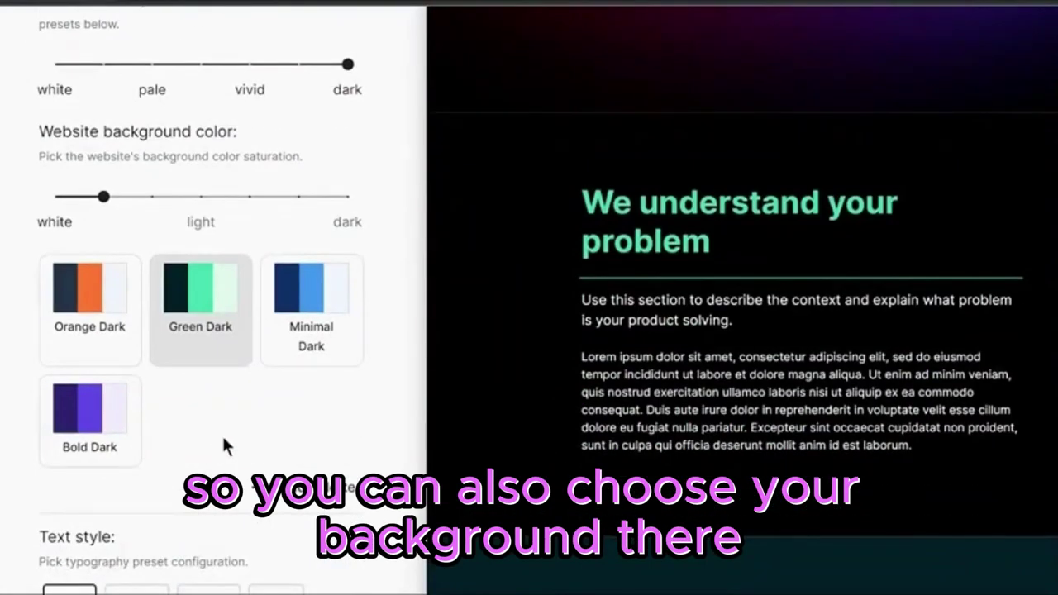
pyautogui.scroll(3, 816, 278)
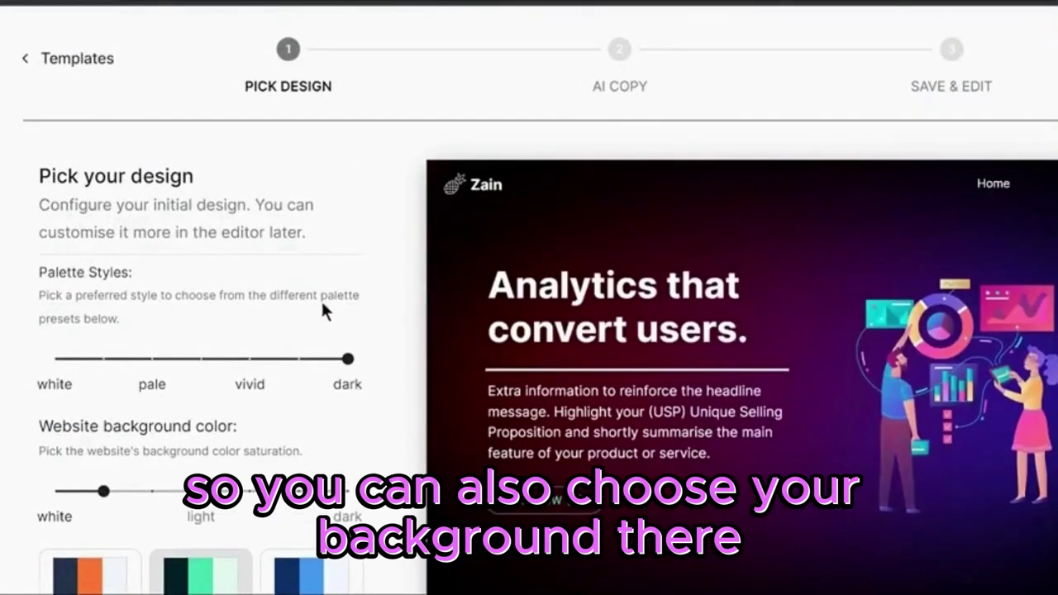
pyautogui.scroll(-8, 361, 306)
pyautogui.scroll(8, 278, 312)
pyautogui.scroll(-5, 277, 312)
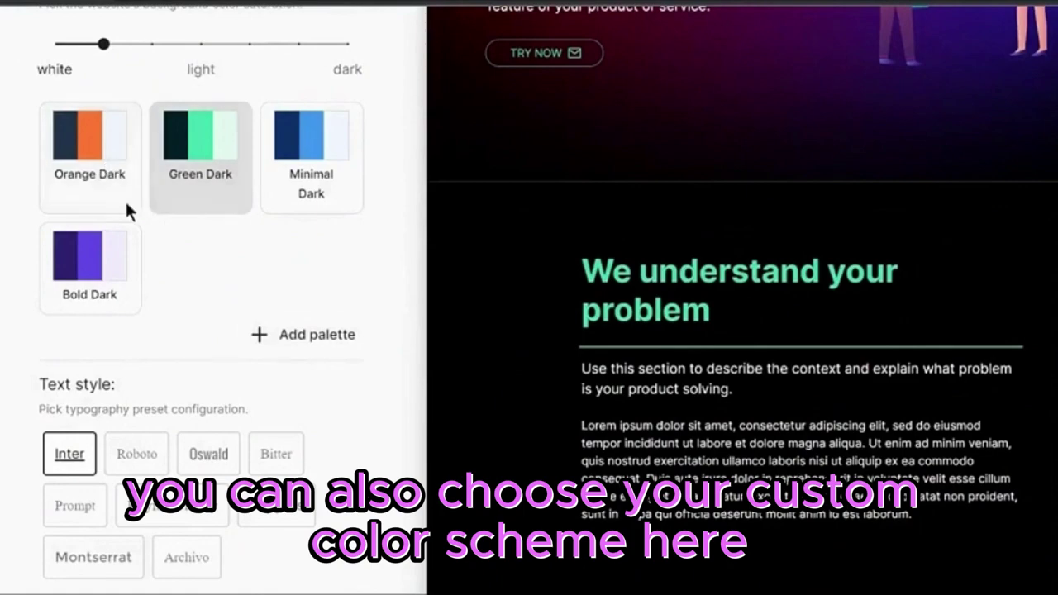
# Step: Apply the Orange Dark colour palette and review the text and button styles
pyautogui.click(120, 151)
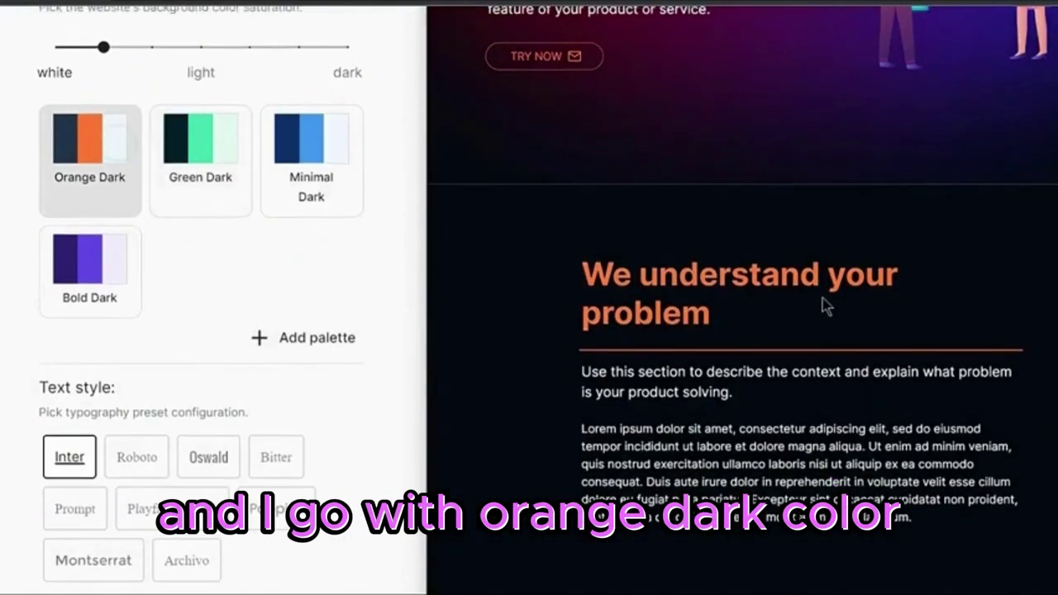
pyautogui.scroll(5, 824, 305)
pyautogui.scroll(-10, 825, 310)
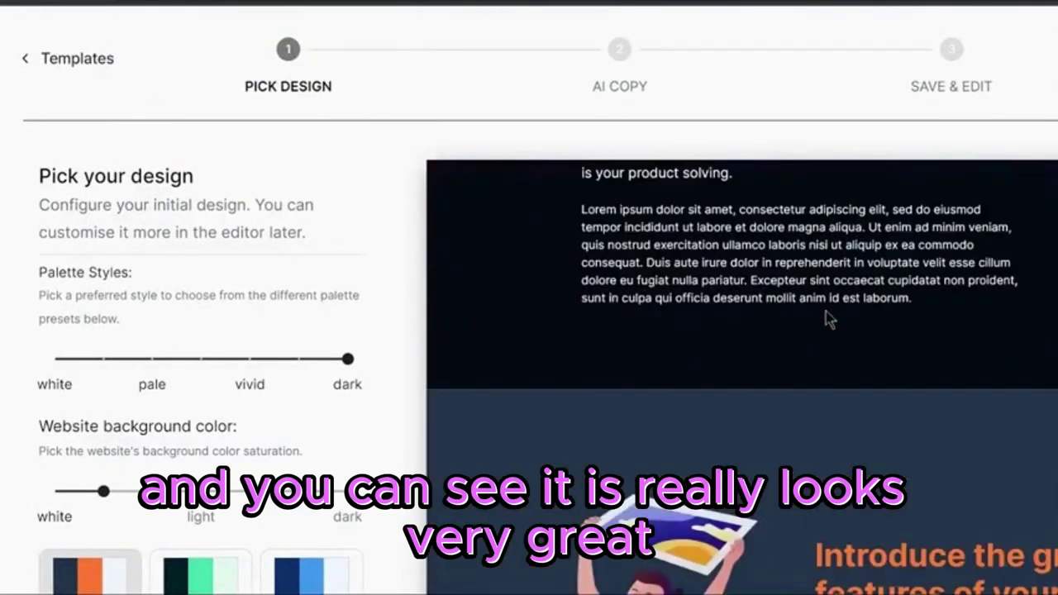
pyautogui.scroll(-10, 828, 322)
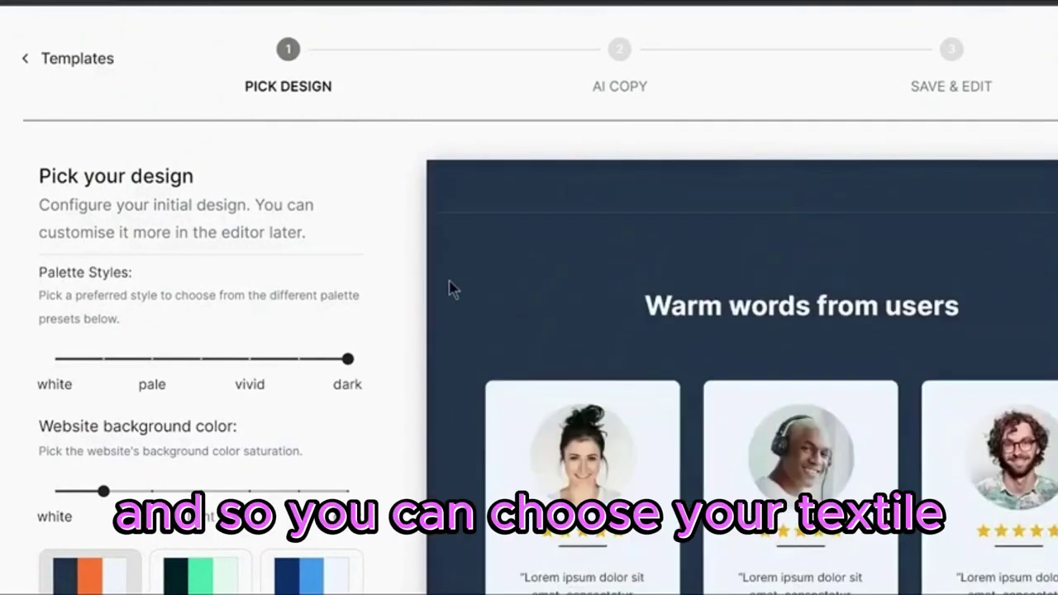
pyautogui.scroll(-6, 423, 299)
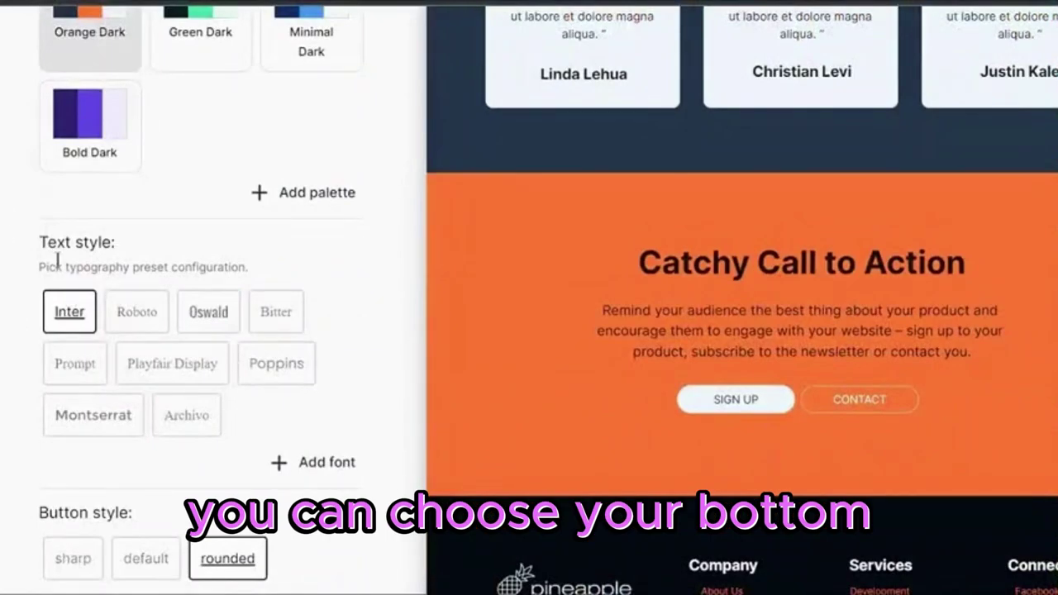
pyautogui.moveTo(39, 241); pyautogui.dragTo(170, 266)
pyautogui.moveTo(39, 511); pyautogui.dragTo(177, 508)
pyautogui.click(167, 507)
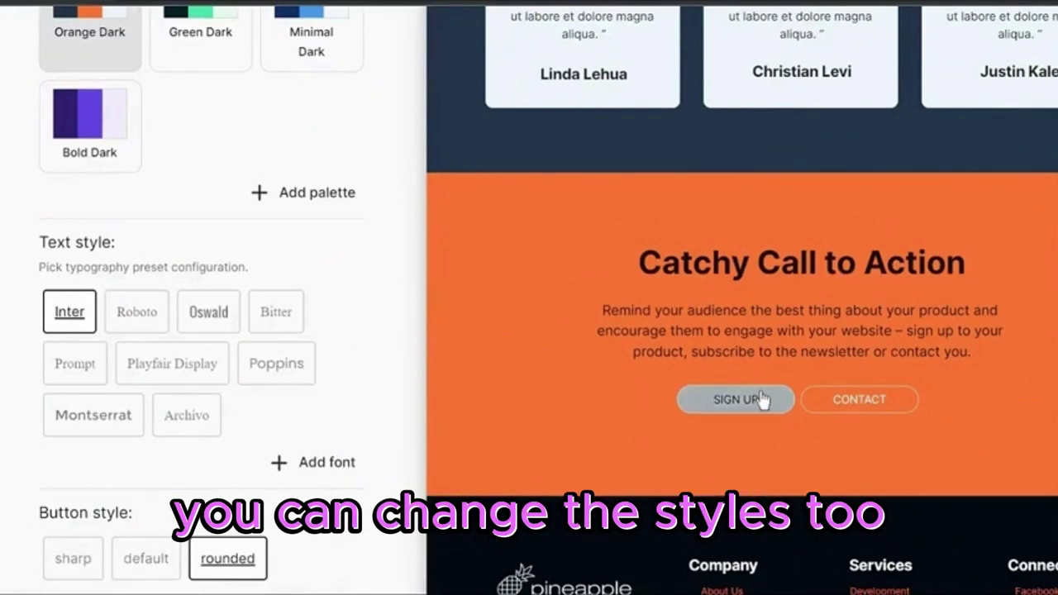
pyautogui.scroll(10, 358, 469)
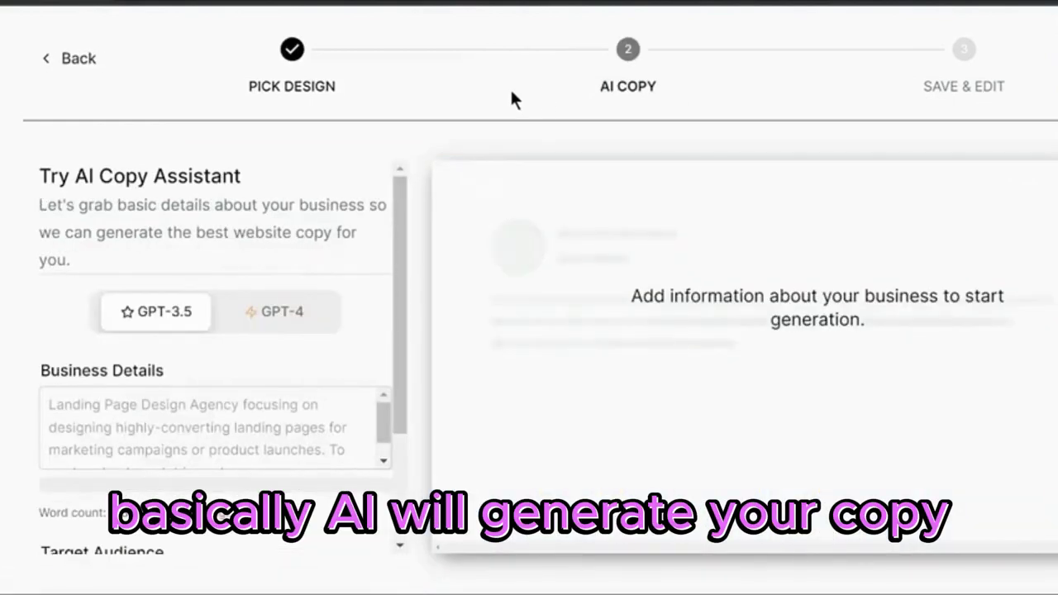
pyautogui.click(583, 85)
pyautogui.click(323, 179)
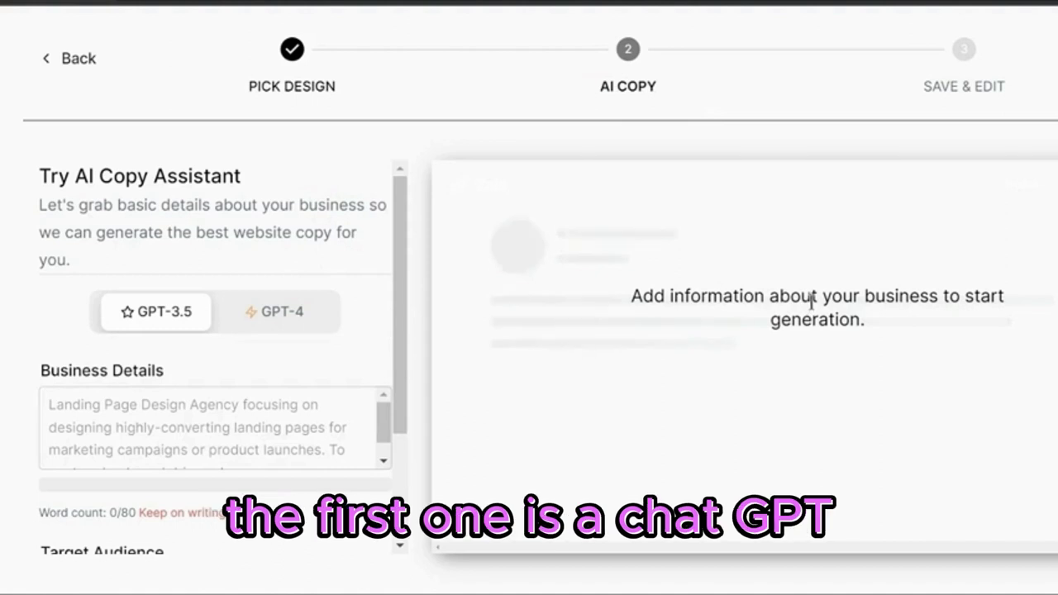
pyautogui.moveTo(150, 339)
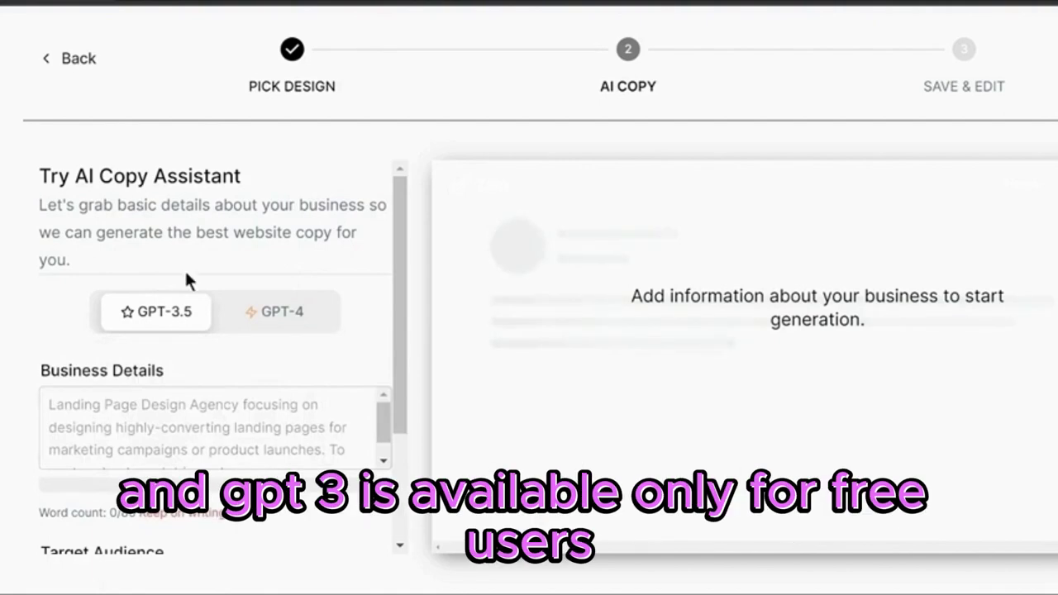
pyautogui.moveTo(296, 321)
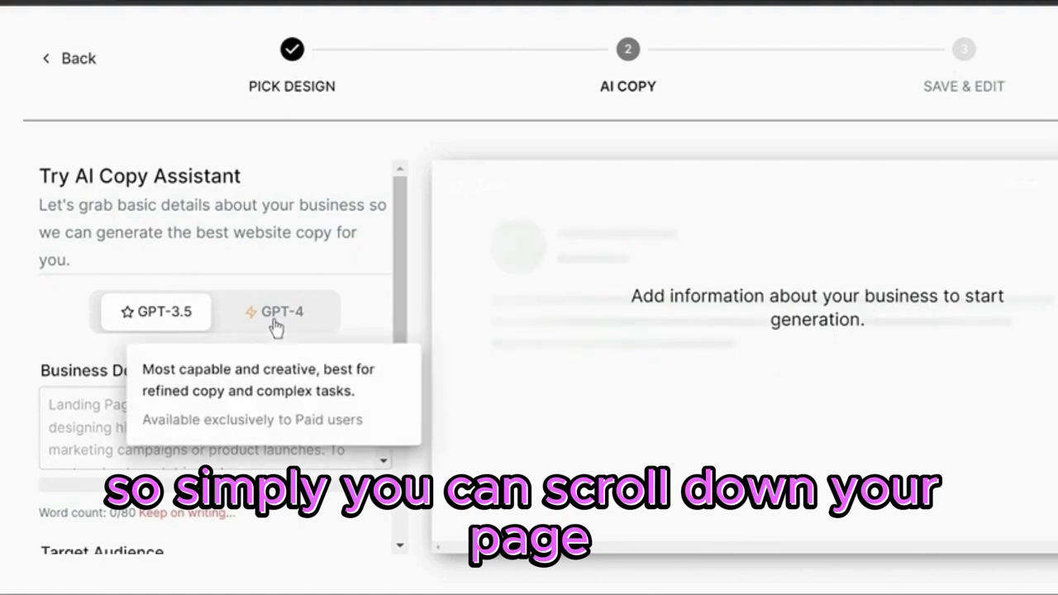
pyautogui.moveTo(160, 310)
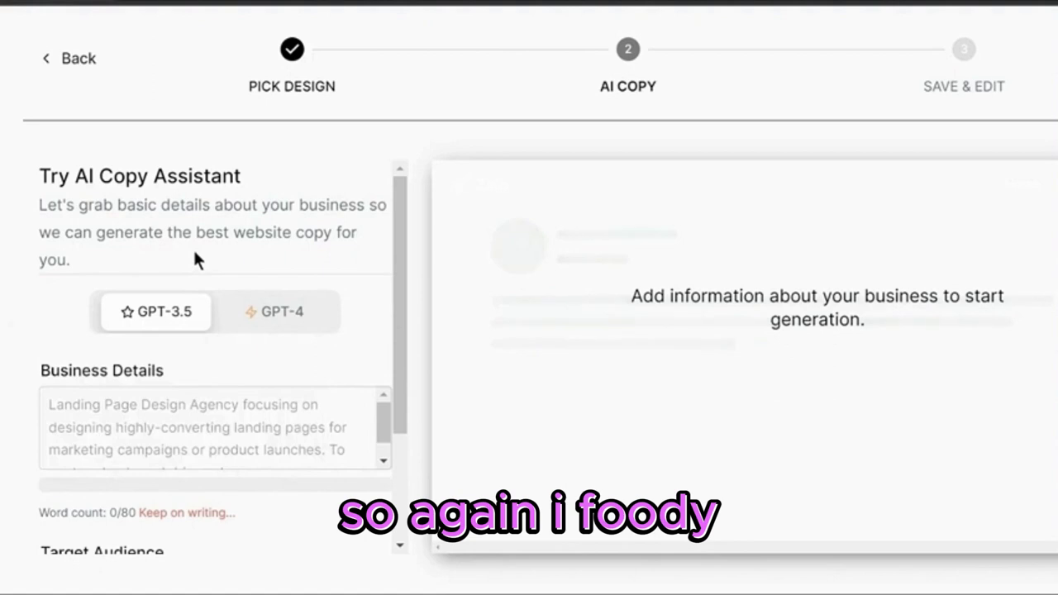
pyautogui.scroll(-2, 200, 262)
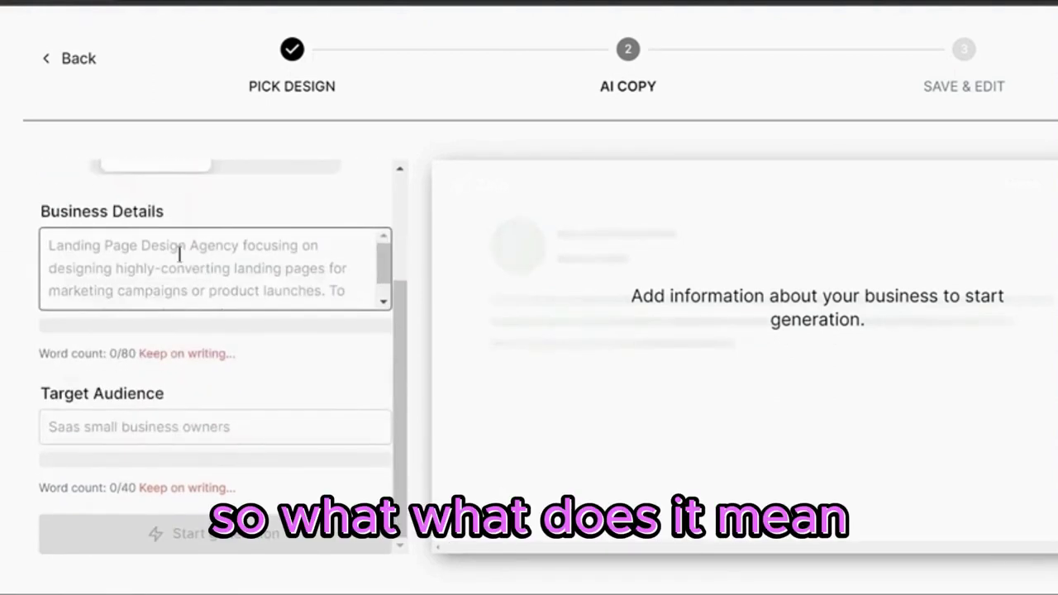
pyautogui.moveTo(41, 207); pyautogui.dragTo(284, 227)
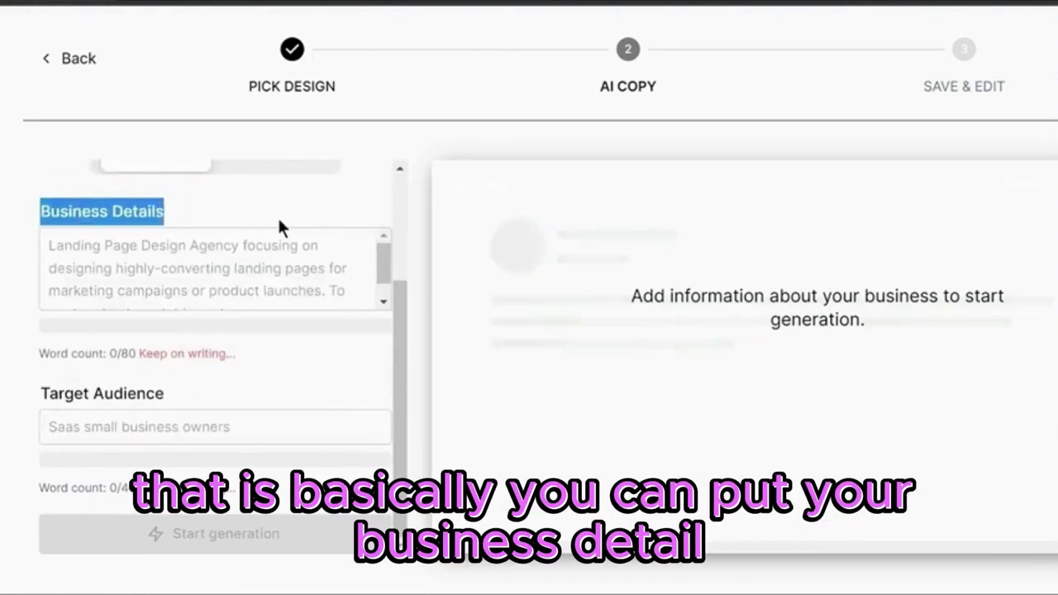
# Step: Enter Foody as the business details and owner as the target audience
pyautogui.click(220, 285)
pyautogui.click(219, 285)
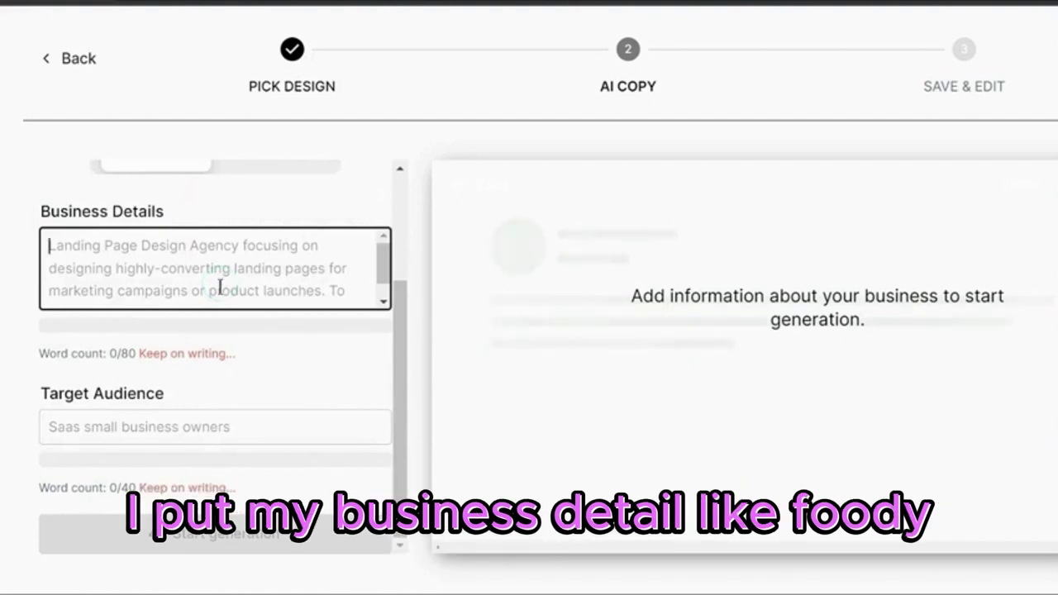
pyautogui.write('Foody')
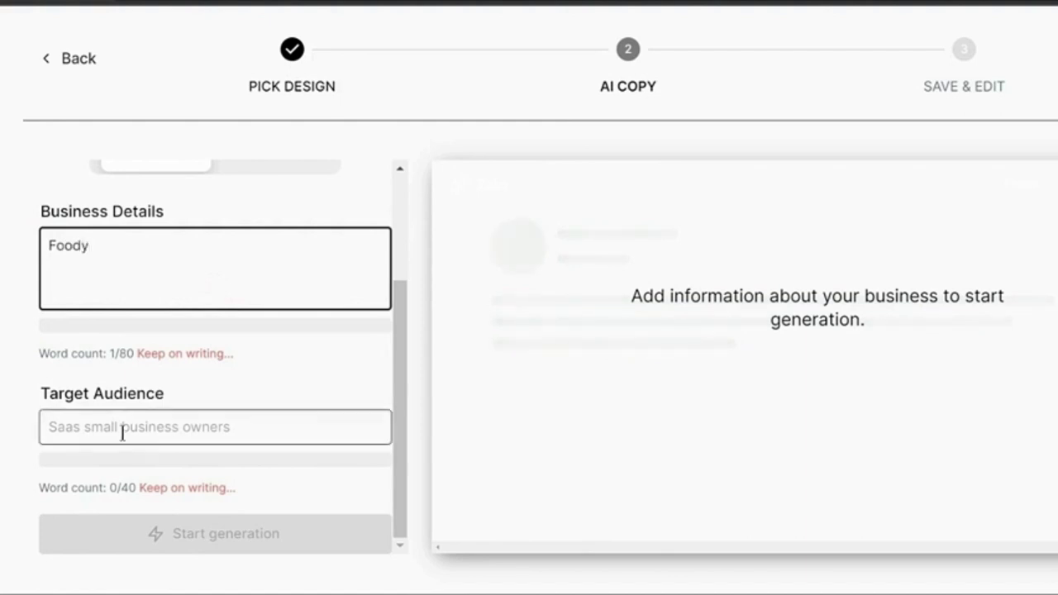
pyautogui.click(119, 427)
pyautogui.write('owner')
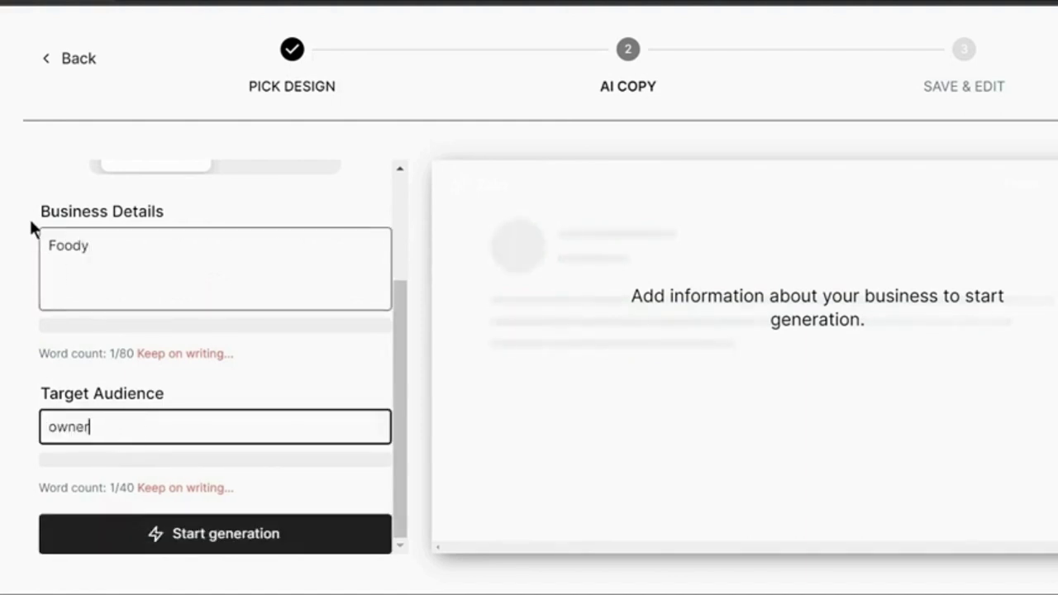
# Step: Clear the stray text highlights and start generating the site copy
pyautogui.moveTo(35, 211); pyautogui.dragTo(189, 224)
pyautogui.click(126, 250)
pyautogui.moveTo(132, 251); pyautogui.dragTo(48, 246)
pyautogui.click(105, 257)
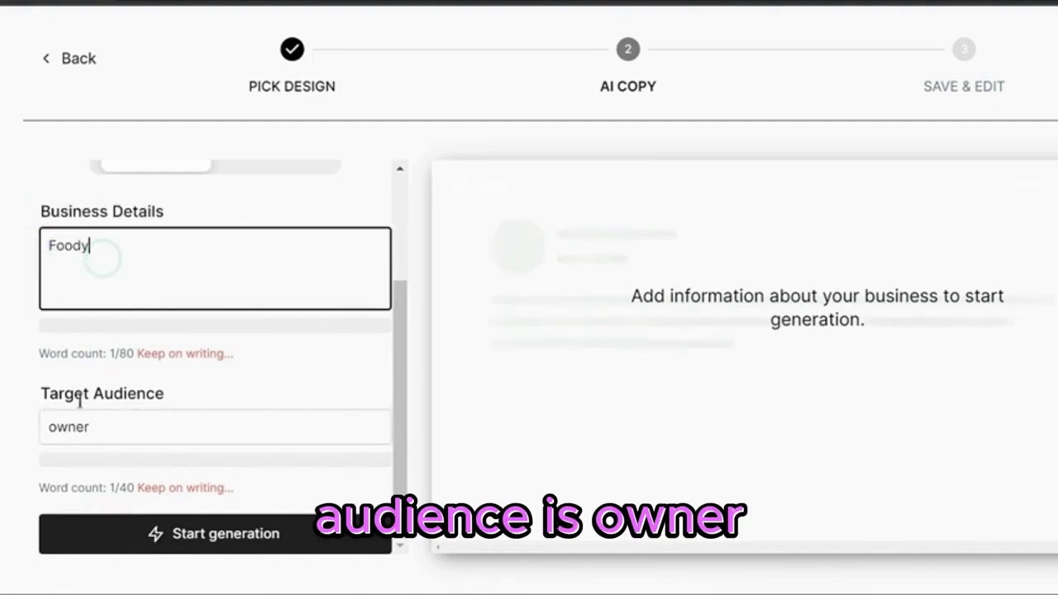
pyautogui.moveTo(169, 395); pyautogui.dragTo(46, 395)
pyautogui.click(45, 395)
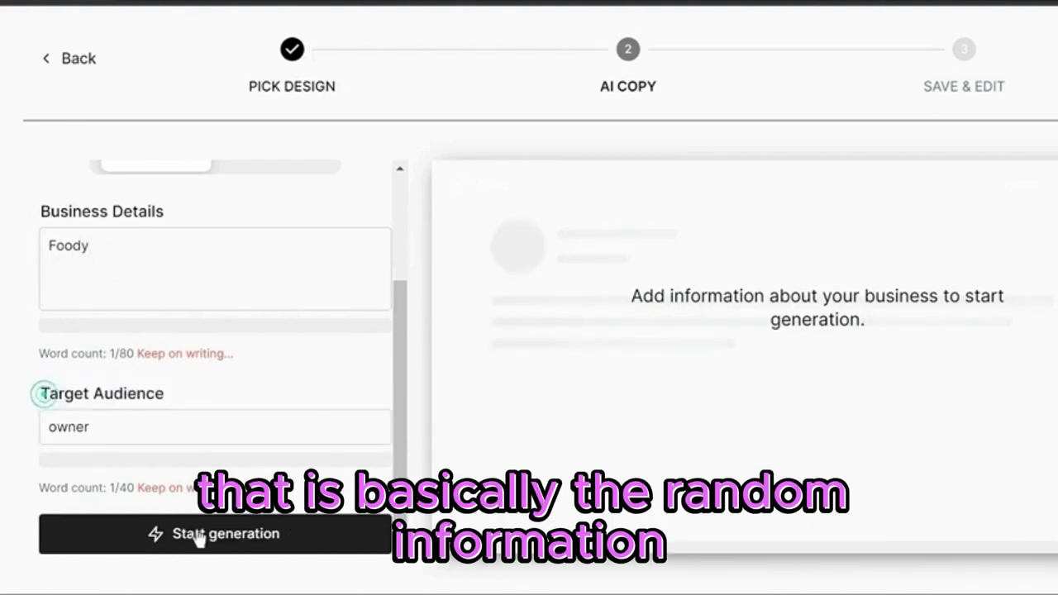
pyautogui.click(217, 537)
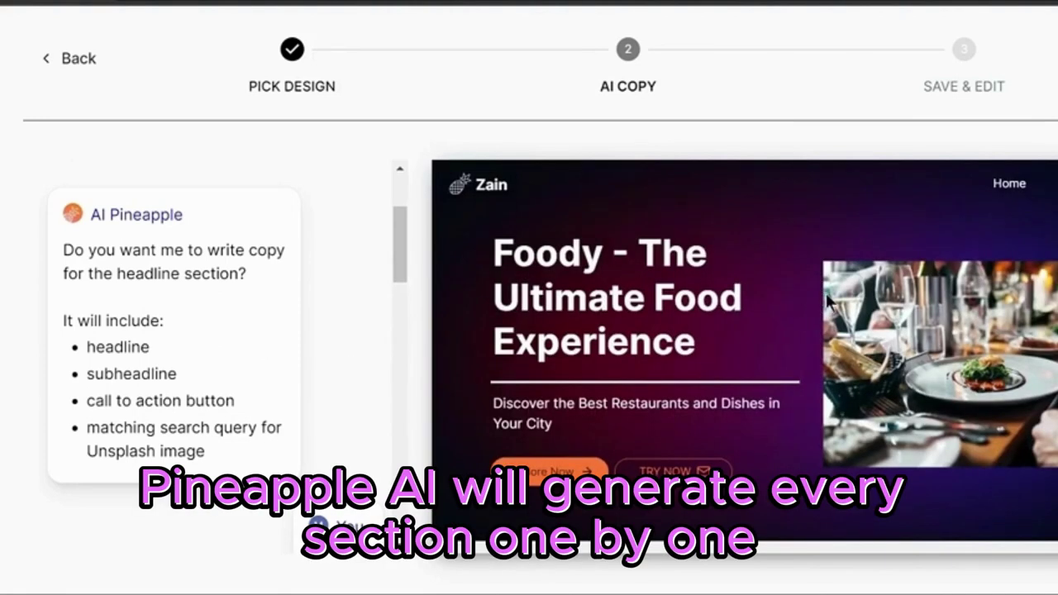
# Step: Review the AI-generated Foody section copy, then select the Website name field
pyautogui.moveTo(697, 393); pyautogui.dragTo(957, 420)
pyautogui.click(917, 402)
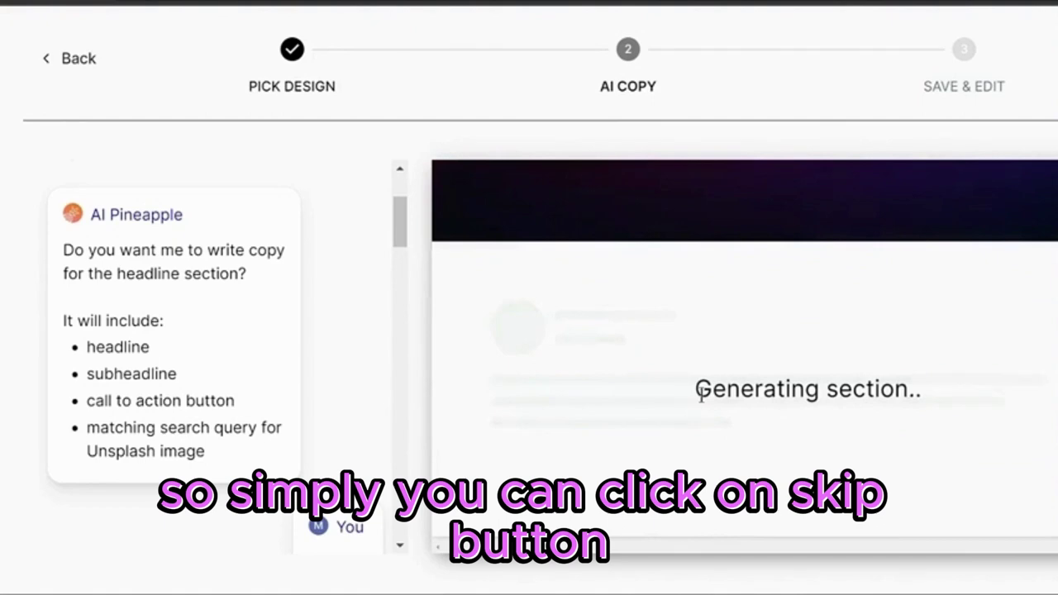
pyautogui.moveTo(701, 393); pyautogui.dragTo(951, 392)
pyautogui.click(964, 395)
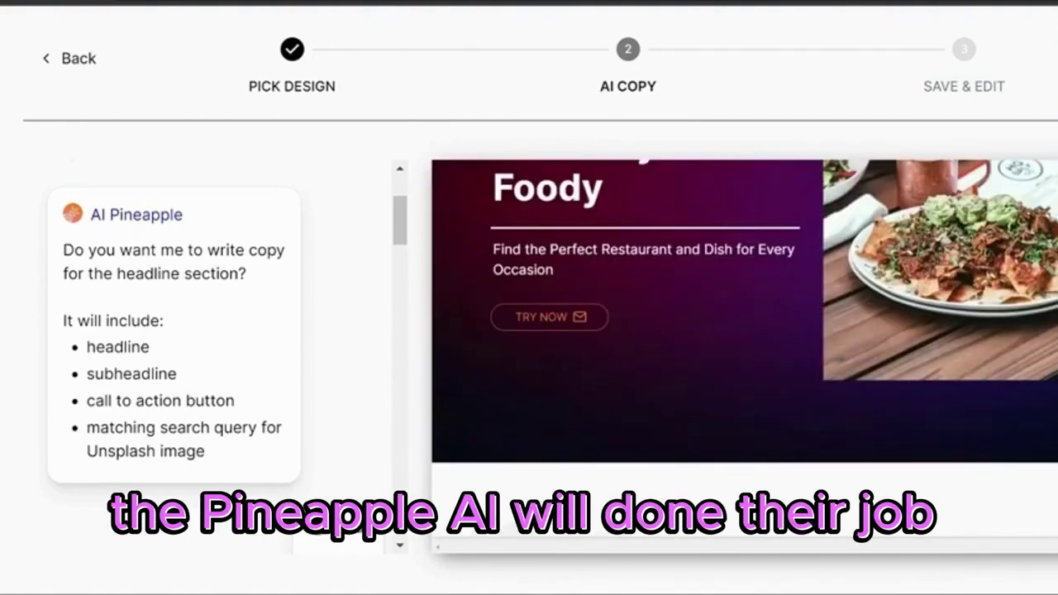
pyautogui.scroll(3, 996, 232)
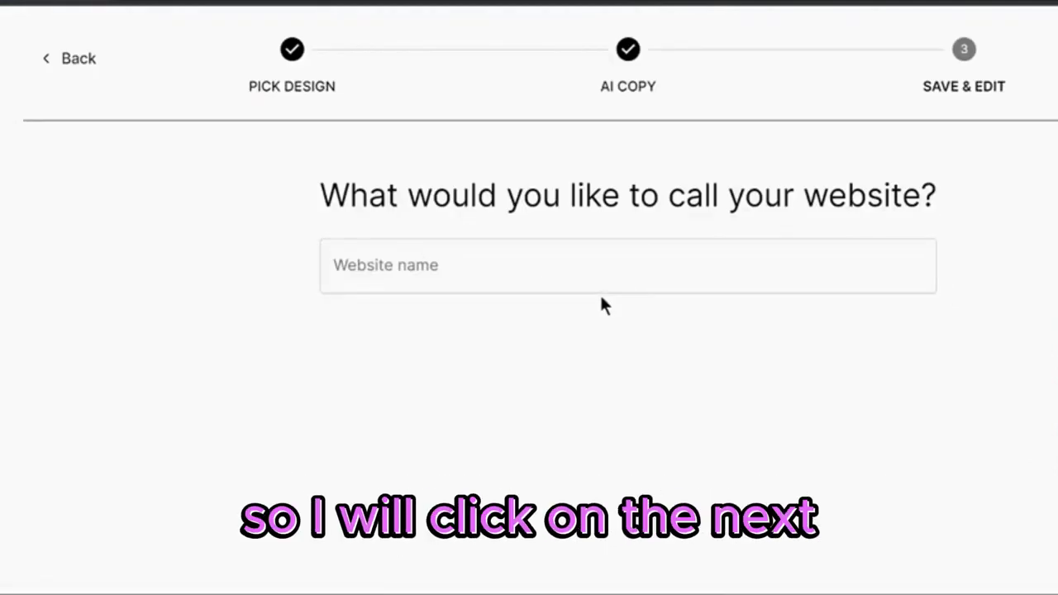
pyautogui.click(603, 266)
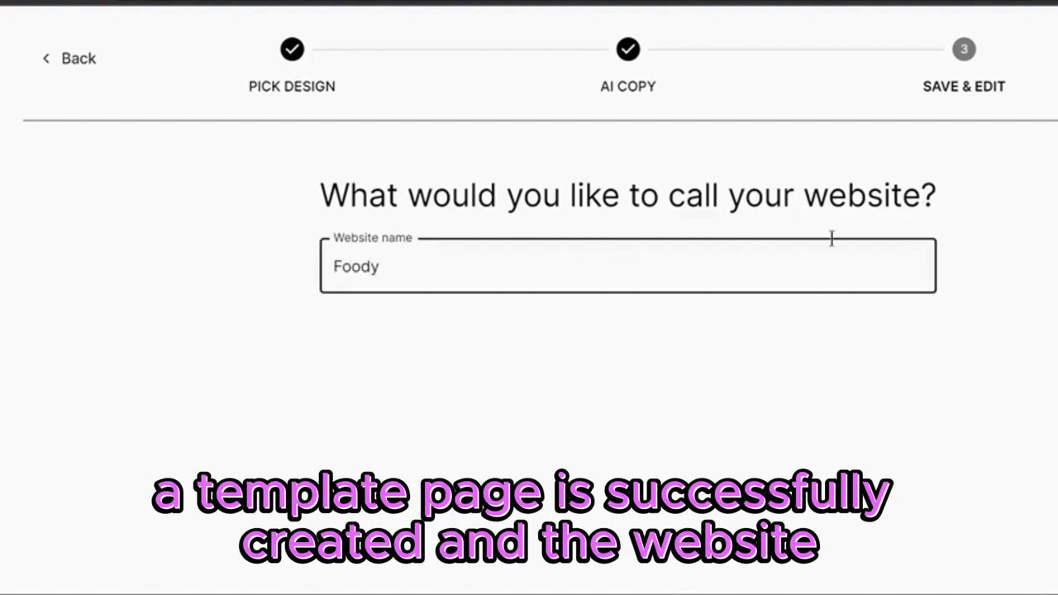
# Step: Confirm Foody as the website name to create the site and open the editor
pyautogui.press('Return')
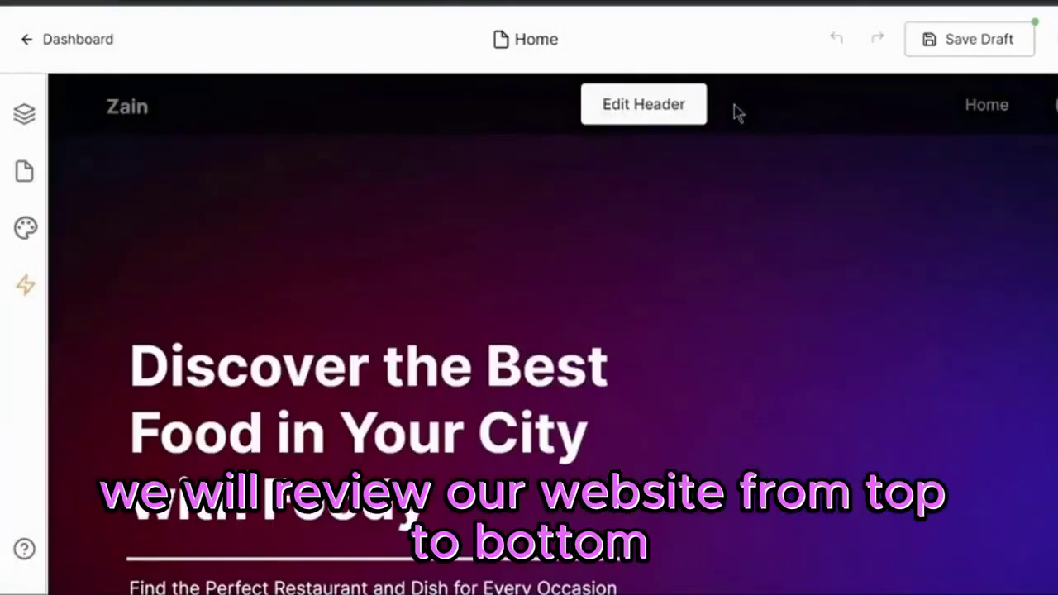
# Step: Scroll down the Foody home page to the footer and select its pineapple logo image
pyautogui.scroll(-5, 777, 132)
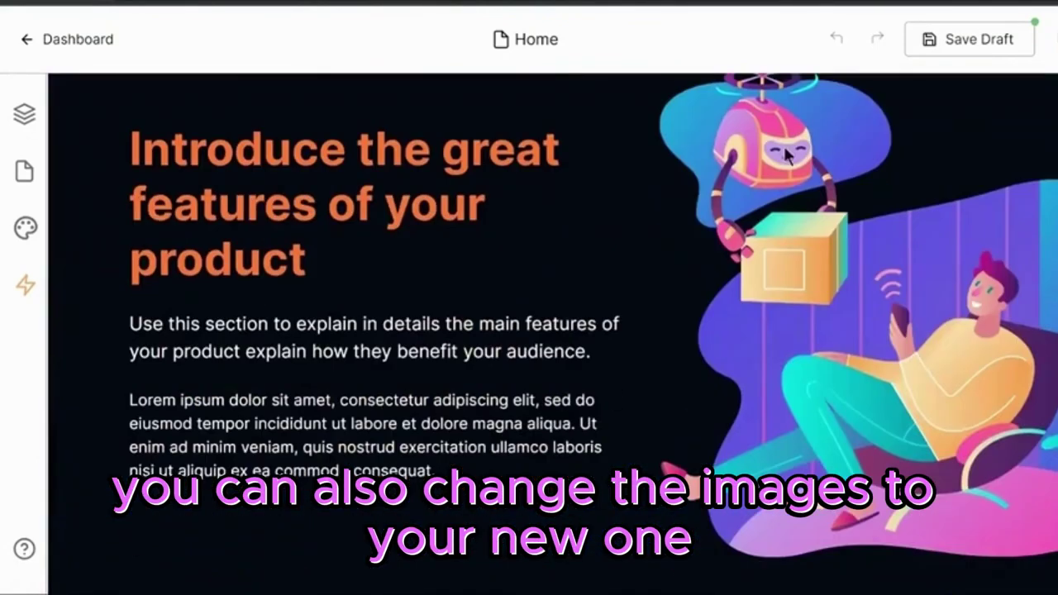
pyautogui.scroll(-4, 782, 143)
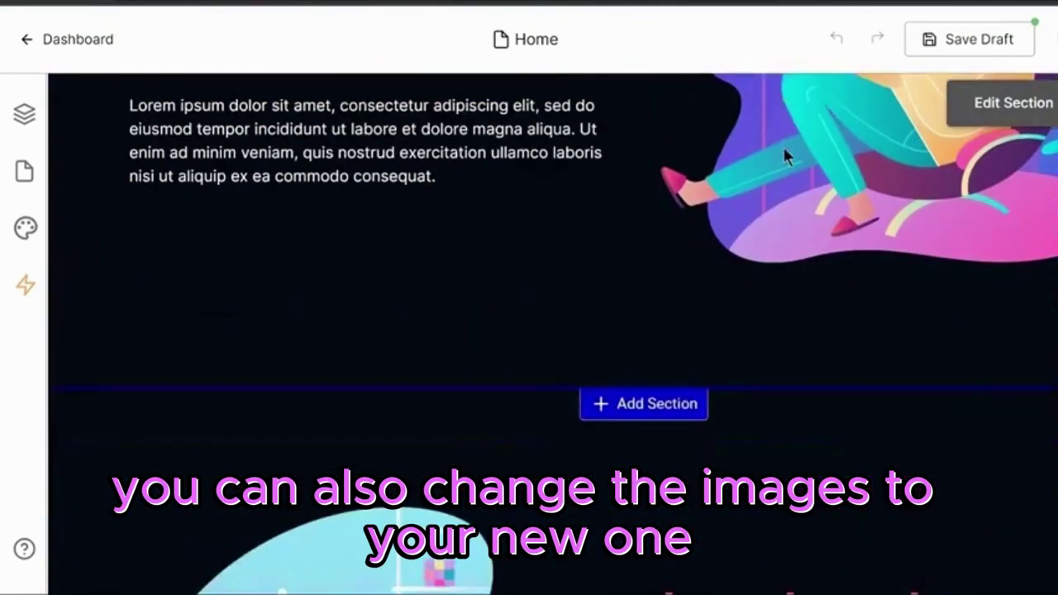
pyautogui.scroll(-5, 781, 153)
pyautogui.scroll(-7, 440, 227)
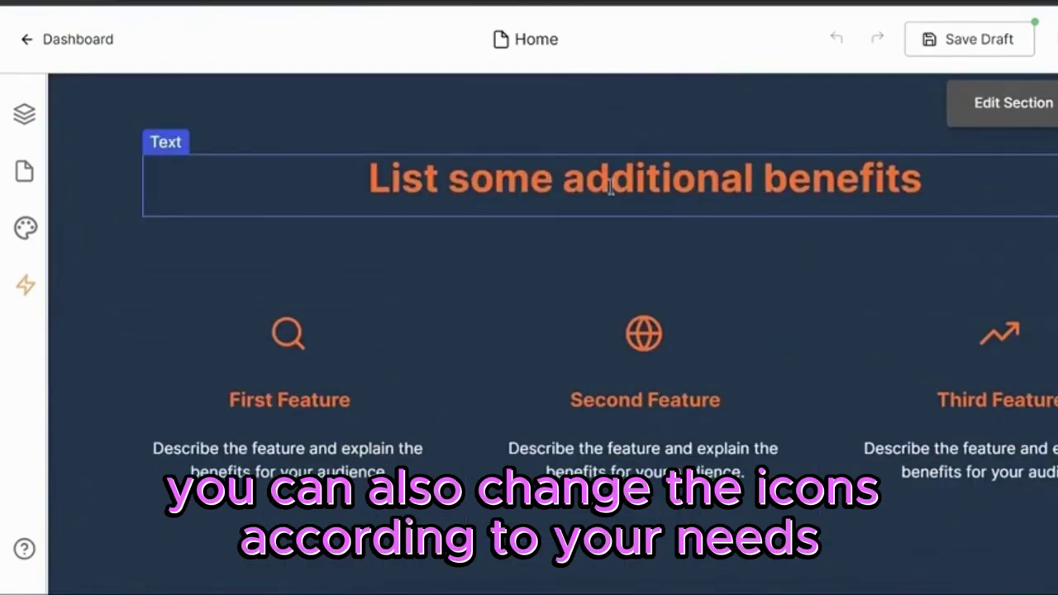
pyautogui.scroll(-4, 610, 189)
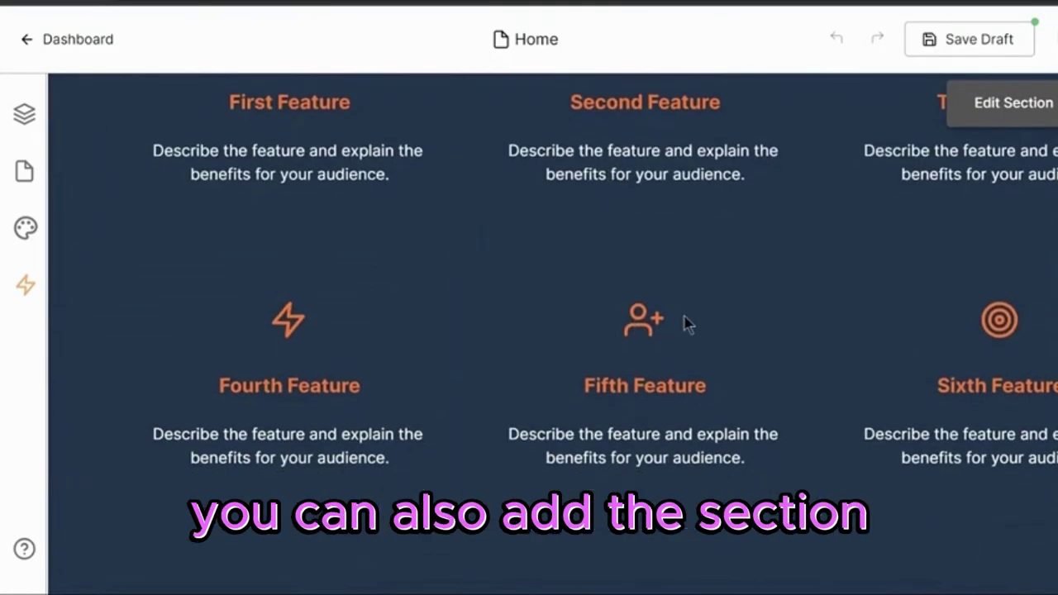
pyautogui.scroll(-6, 686, 324)
pyautogui.scroll(3, 682, 314)
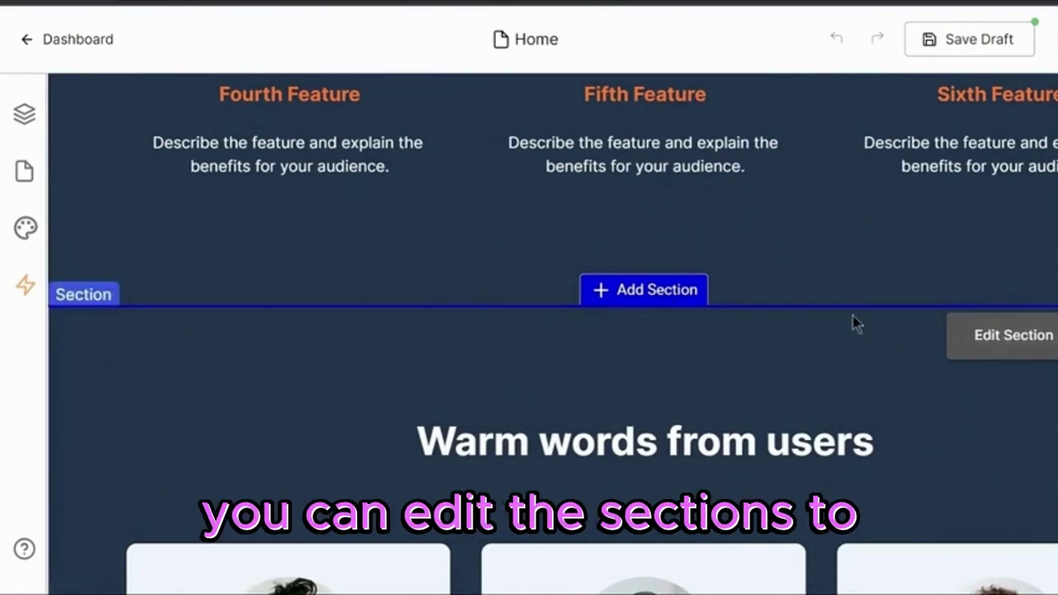
pyautogui.scroll(-3, 842, 329)
pyautogui.scroll(-10, 821, 347)
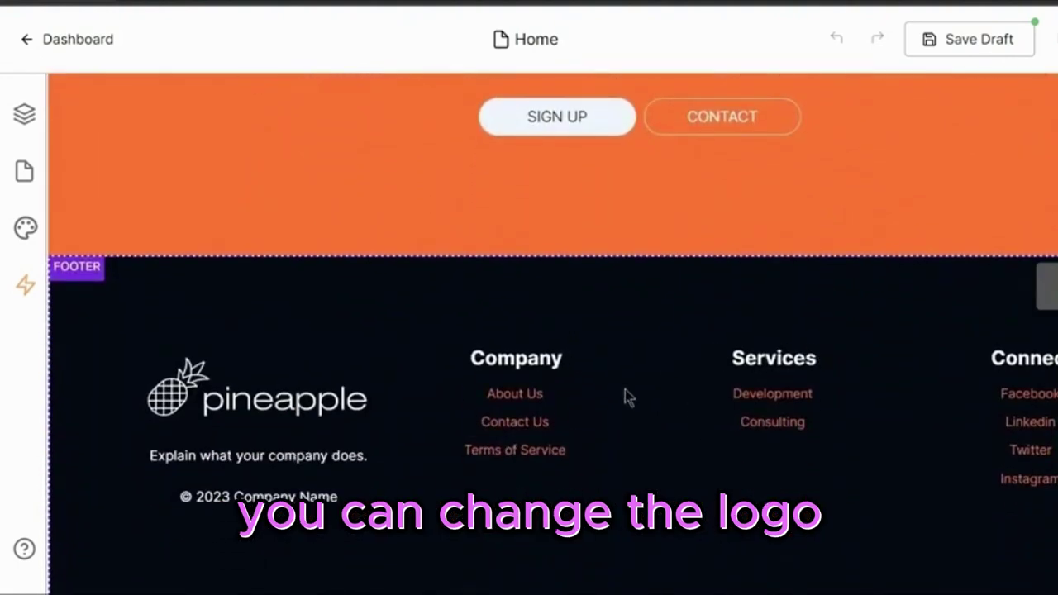
pyautogui.click(279, 419)
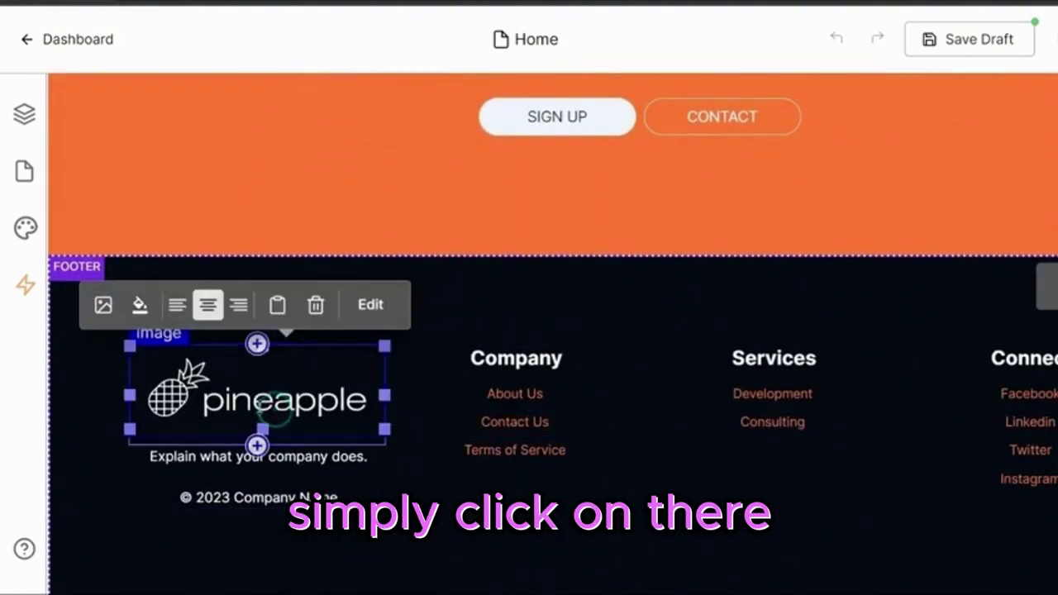